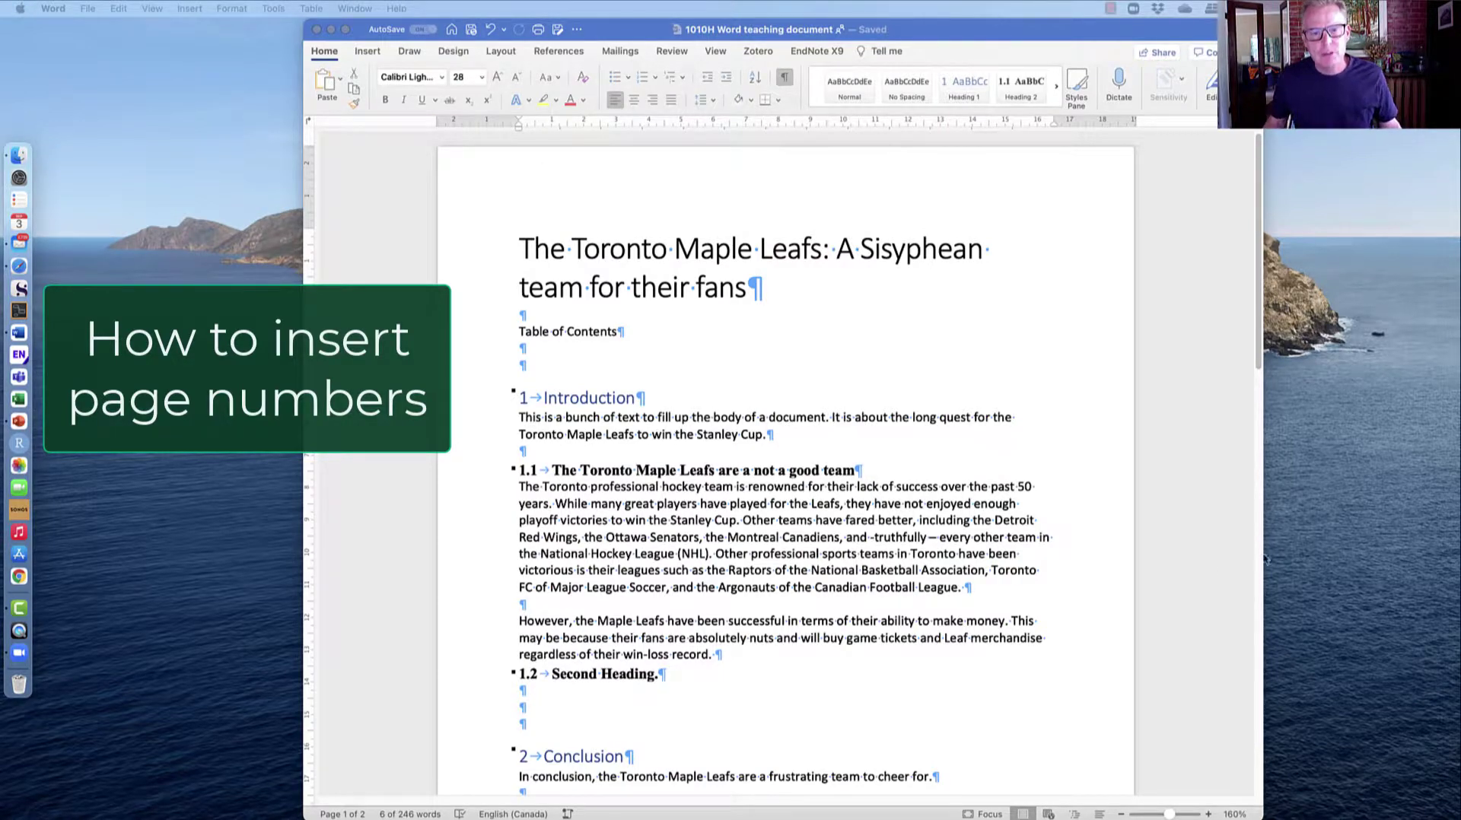
Add centre-aligned page numbers in the bottom-of-page footer, shown on the first page too.
{"action": "left_click", "coordinate": [903, 511]}
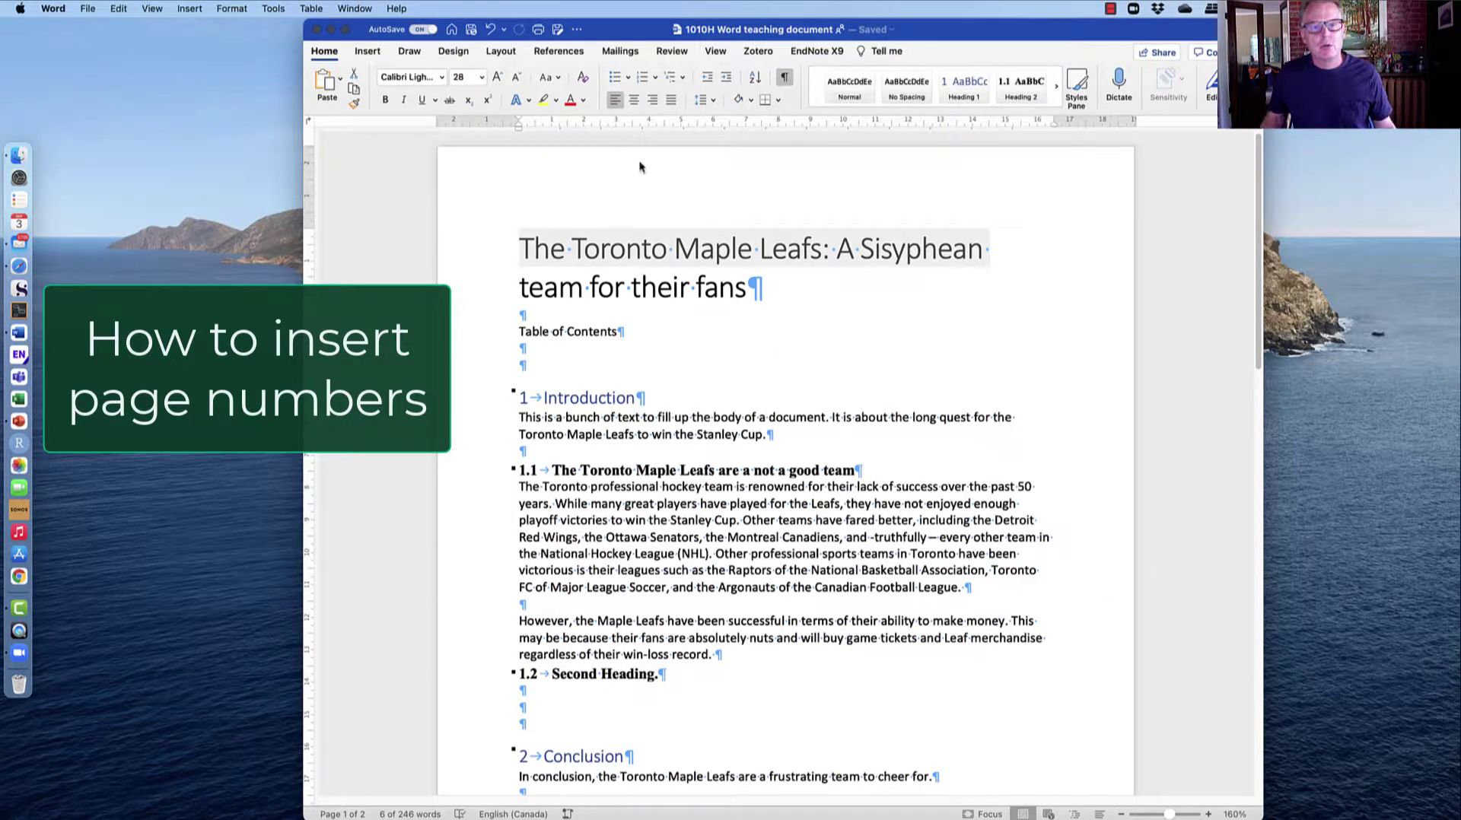
{"action": "left_click", "coordinate": [675, 250]}
{"action": "scroll", "coordinate": [659, 451], "scroll_direction": "down", "scroll_amount": 10}
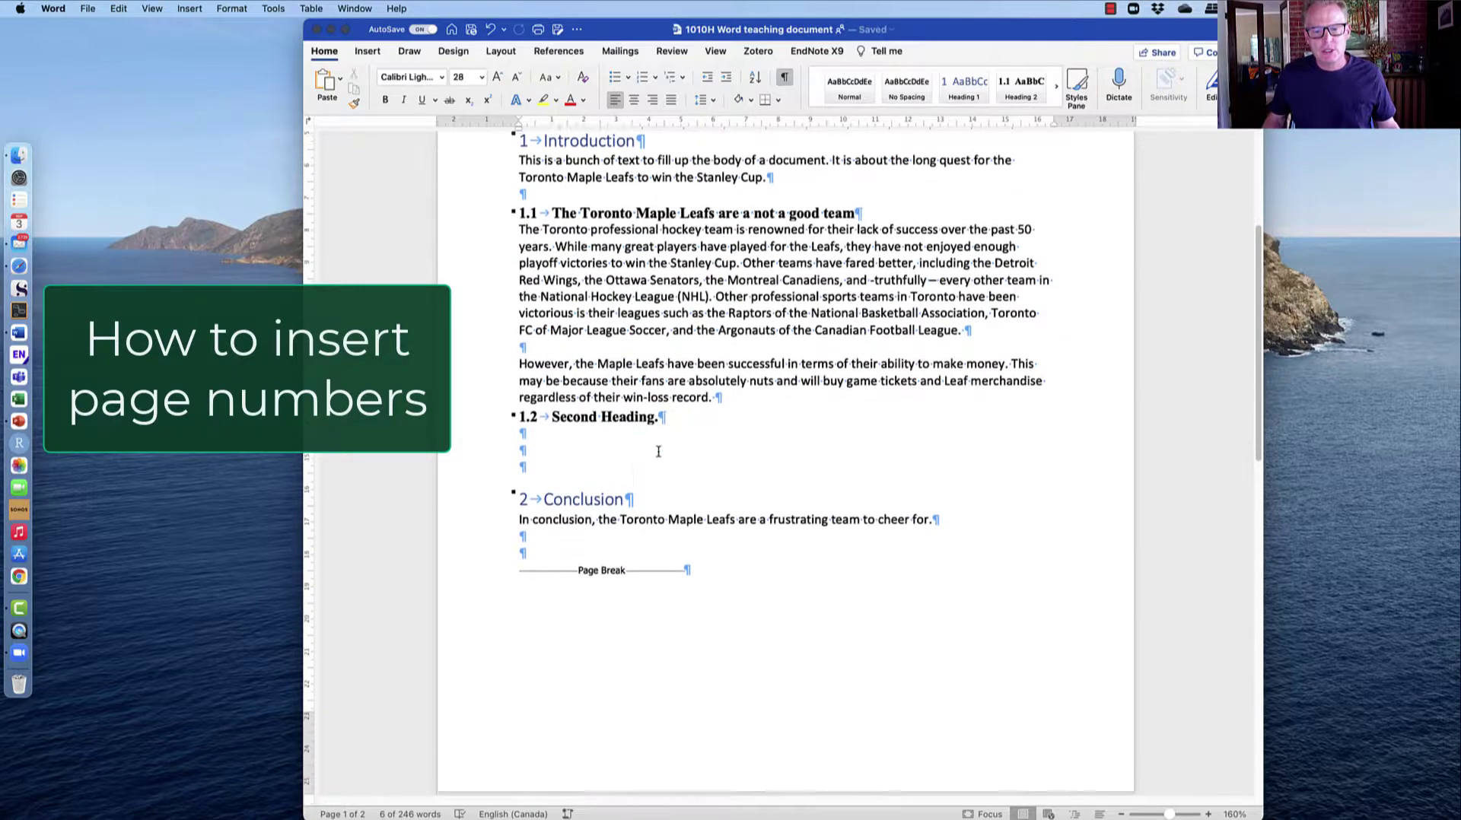
{"action": "scroll", "coordinate": [797, 468], "scroll_direction": "up", "scroll_amount": 10}
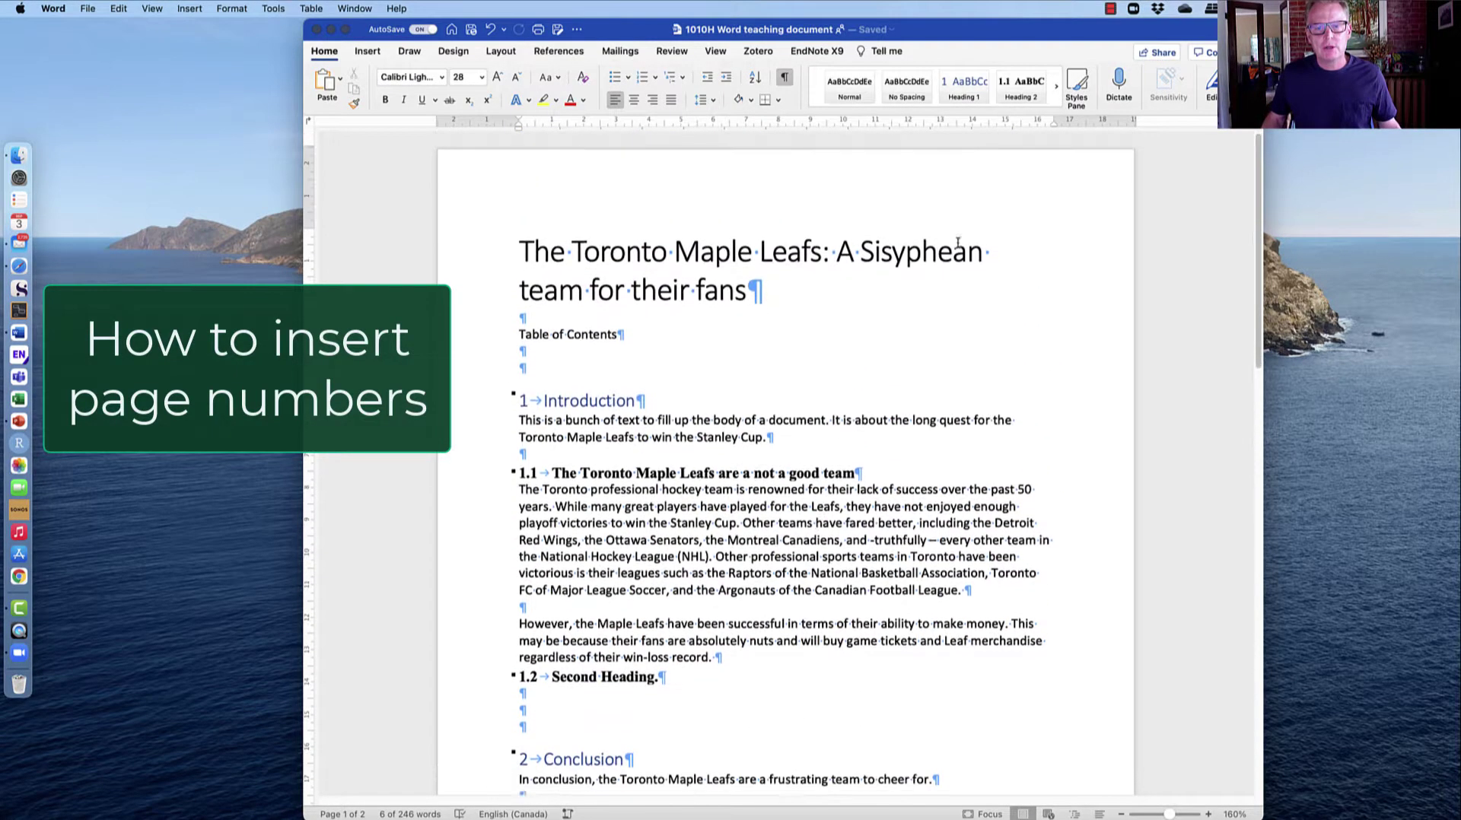
{"action": "left_click", "coordinate": [366, 54]}
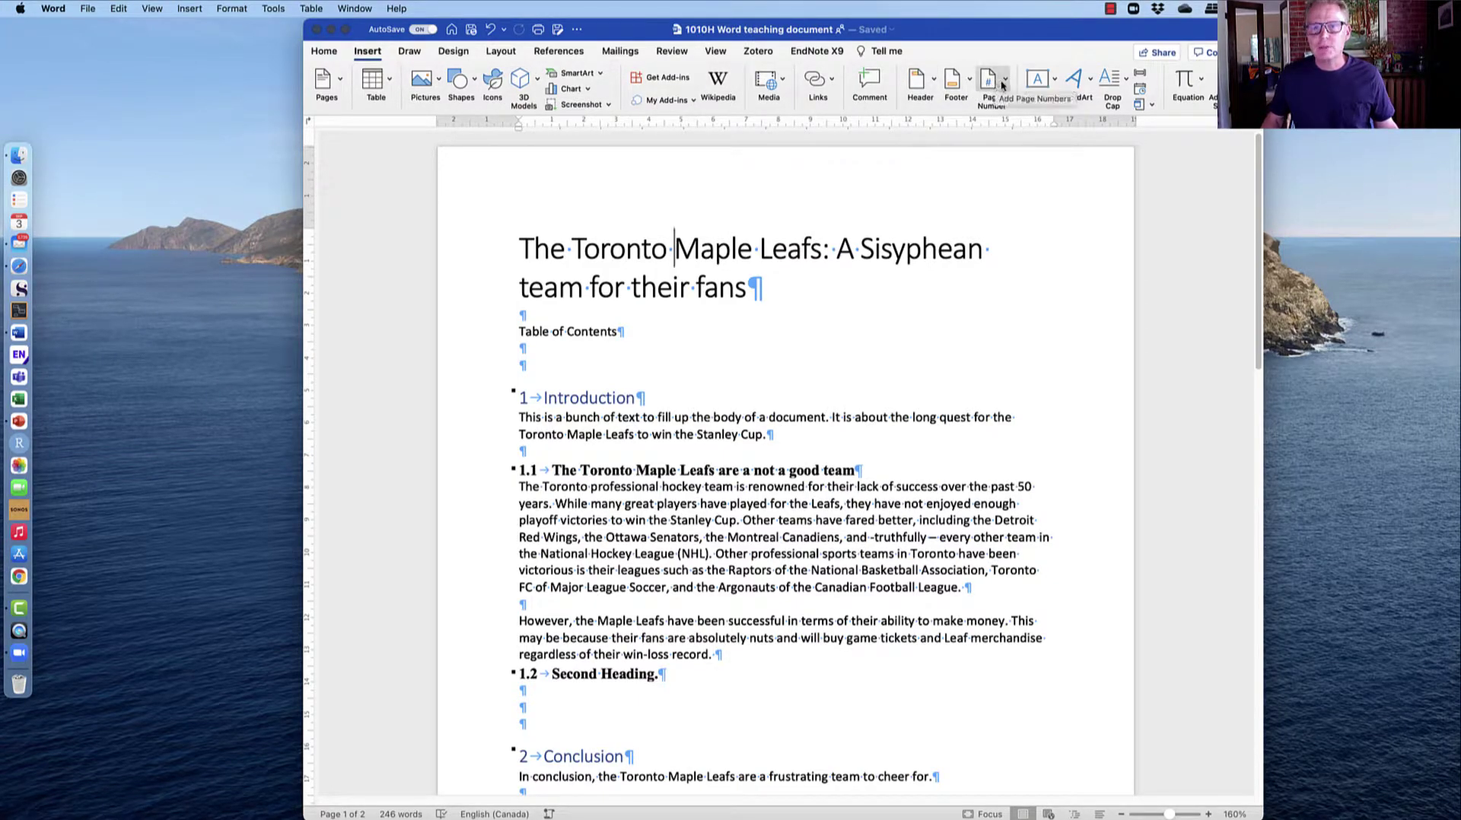
{"action": "left_click", "coordinate": [991, 82]}
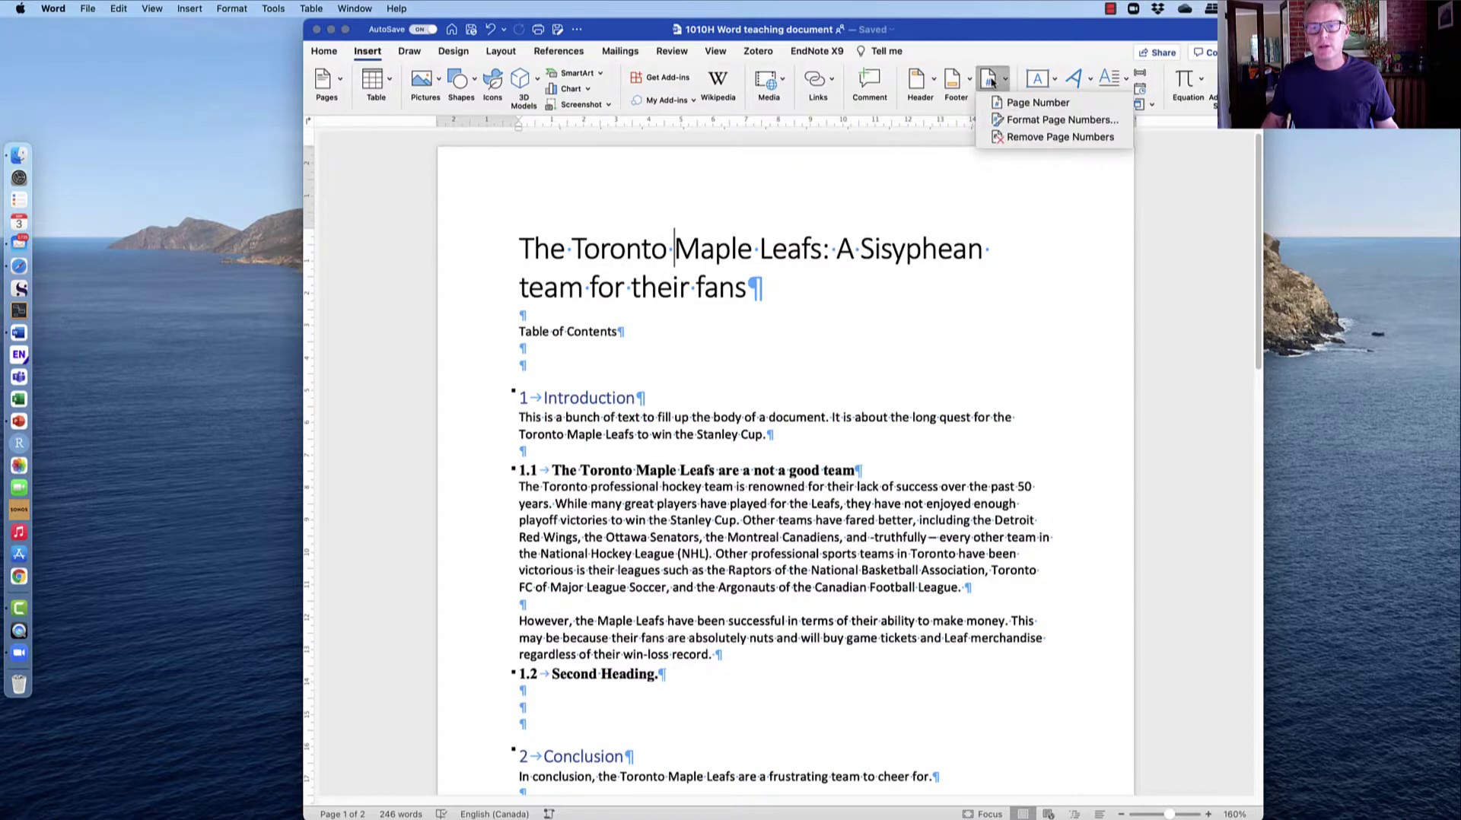
{"action": "left_click", "coordinate": [1013, 107]}
{"action": "left_click_drag", "start_coordinate": [784, 182], "coordinate": [1136, 151]}
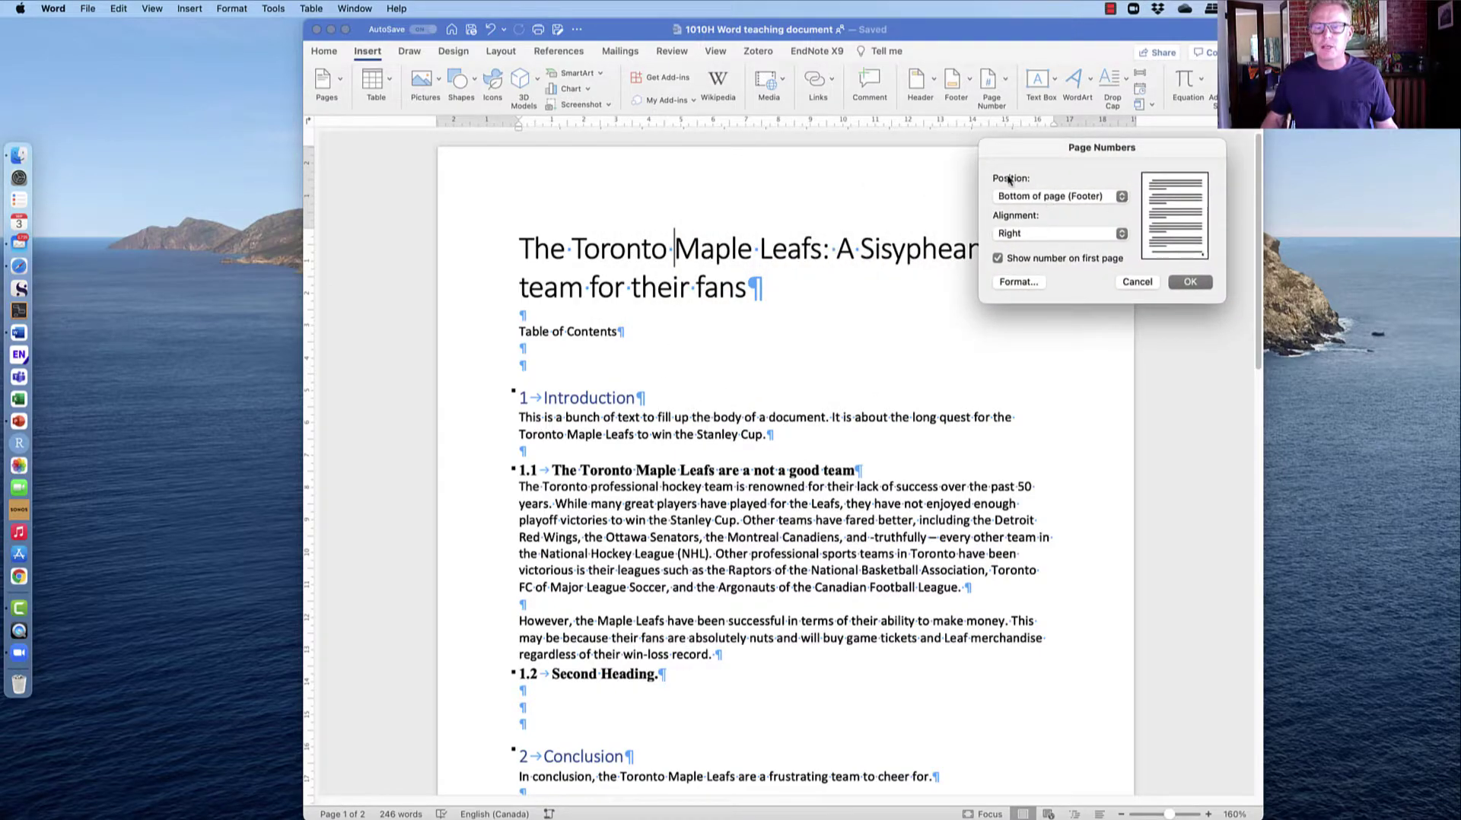
{"action": "left_click", "coordinate": [1121, 197]}
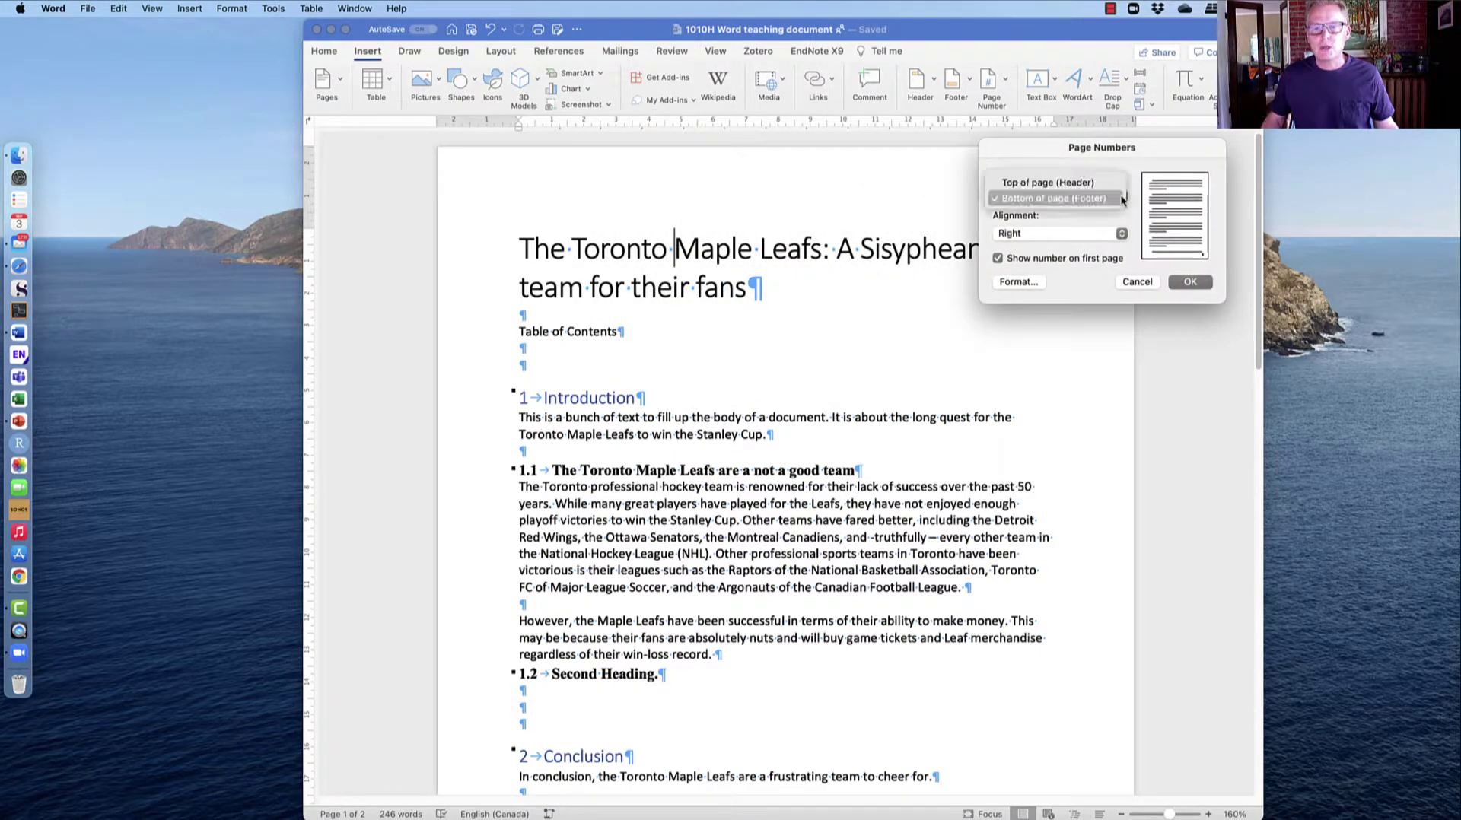
{"action": "left_click", "coordinate": [1102, 200]}
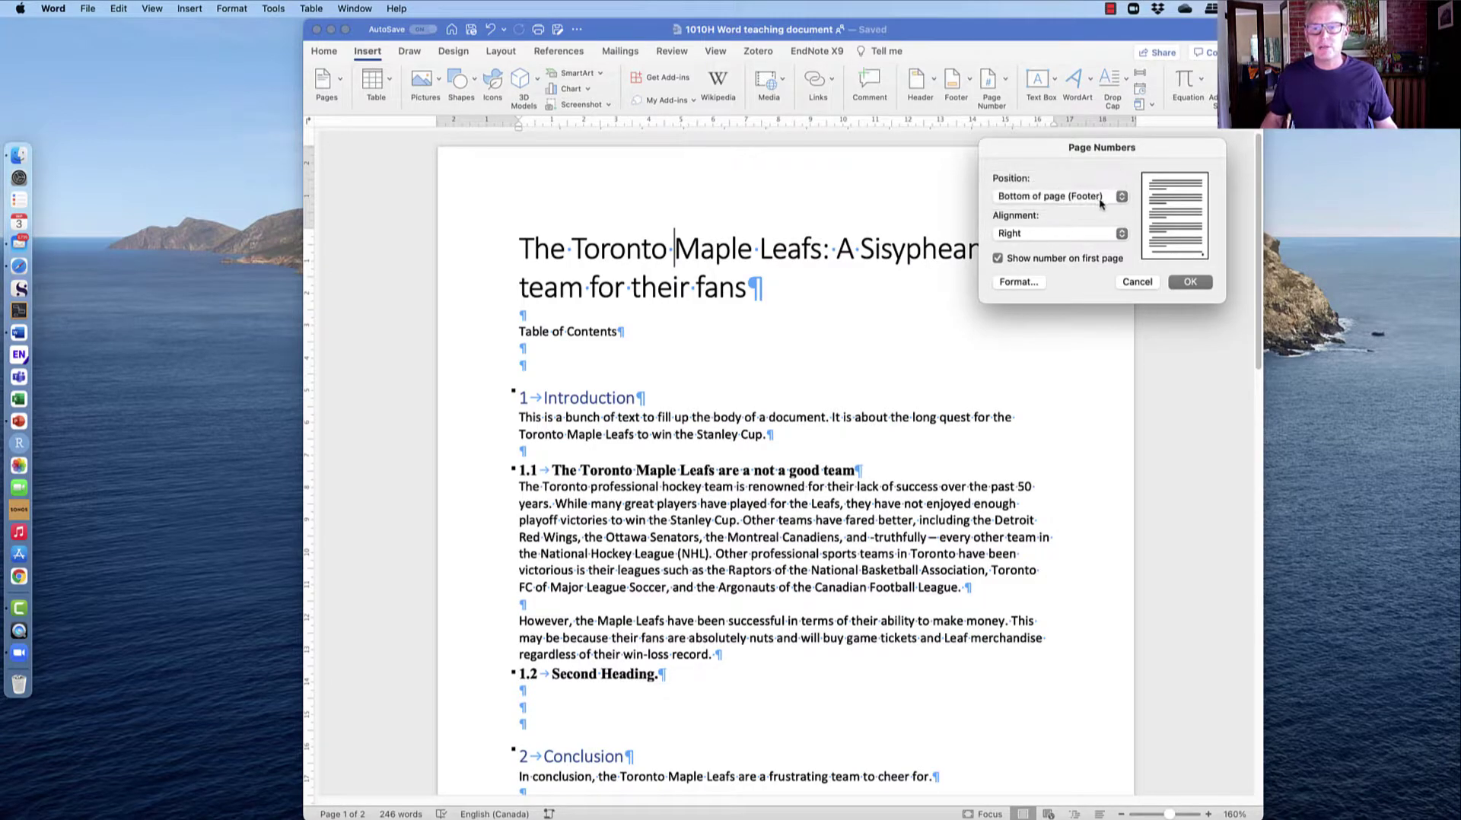
{"action": "left_click", "coordinate": [1121, 234]}
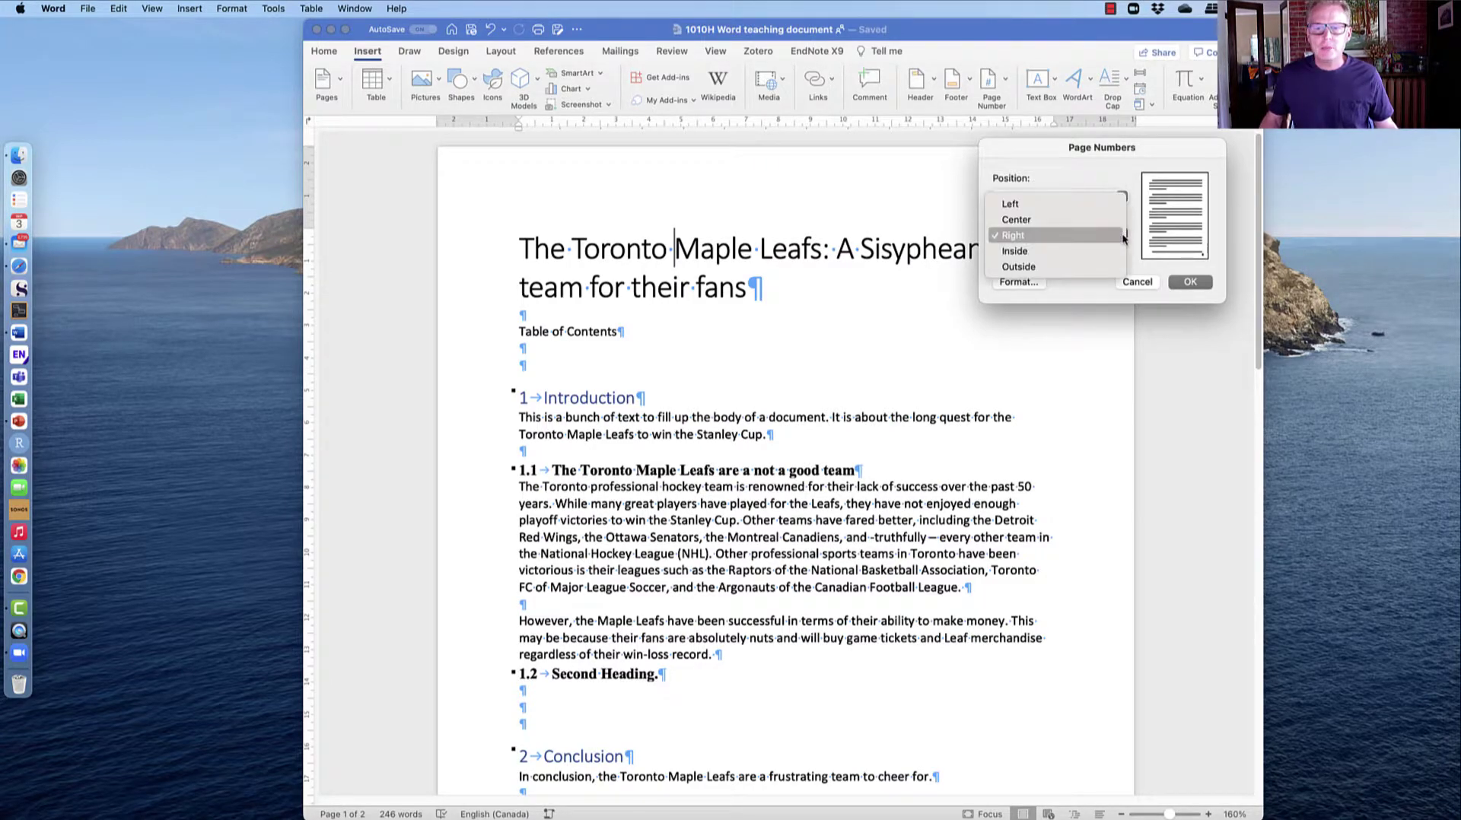
{"action": "left_click", "coordinate": [1048, 221]}
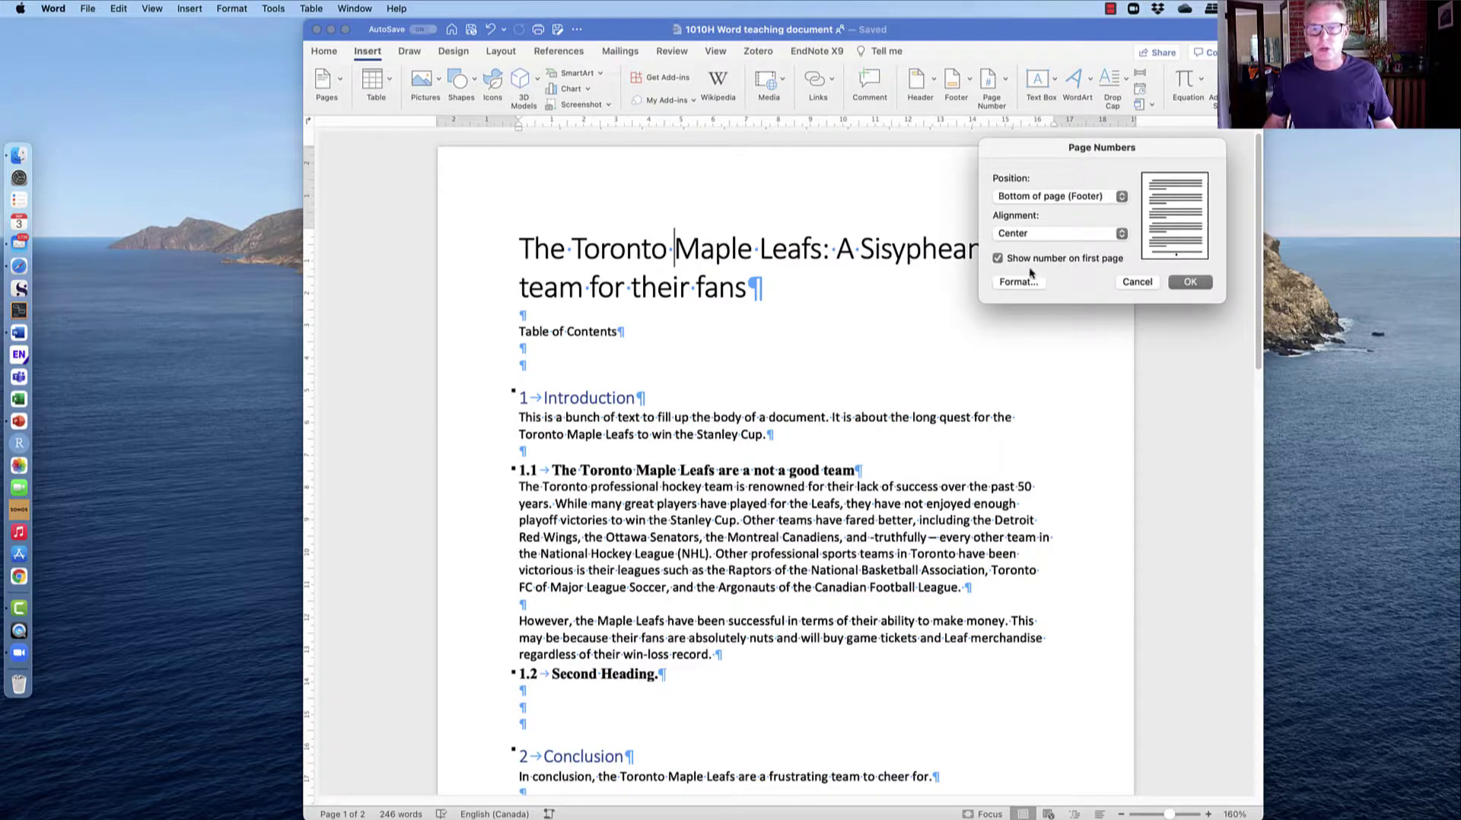
{"action": "left_click", "coordinate": [1190, 282]}
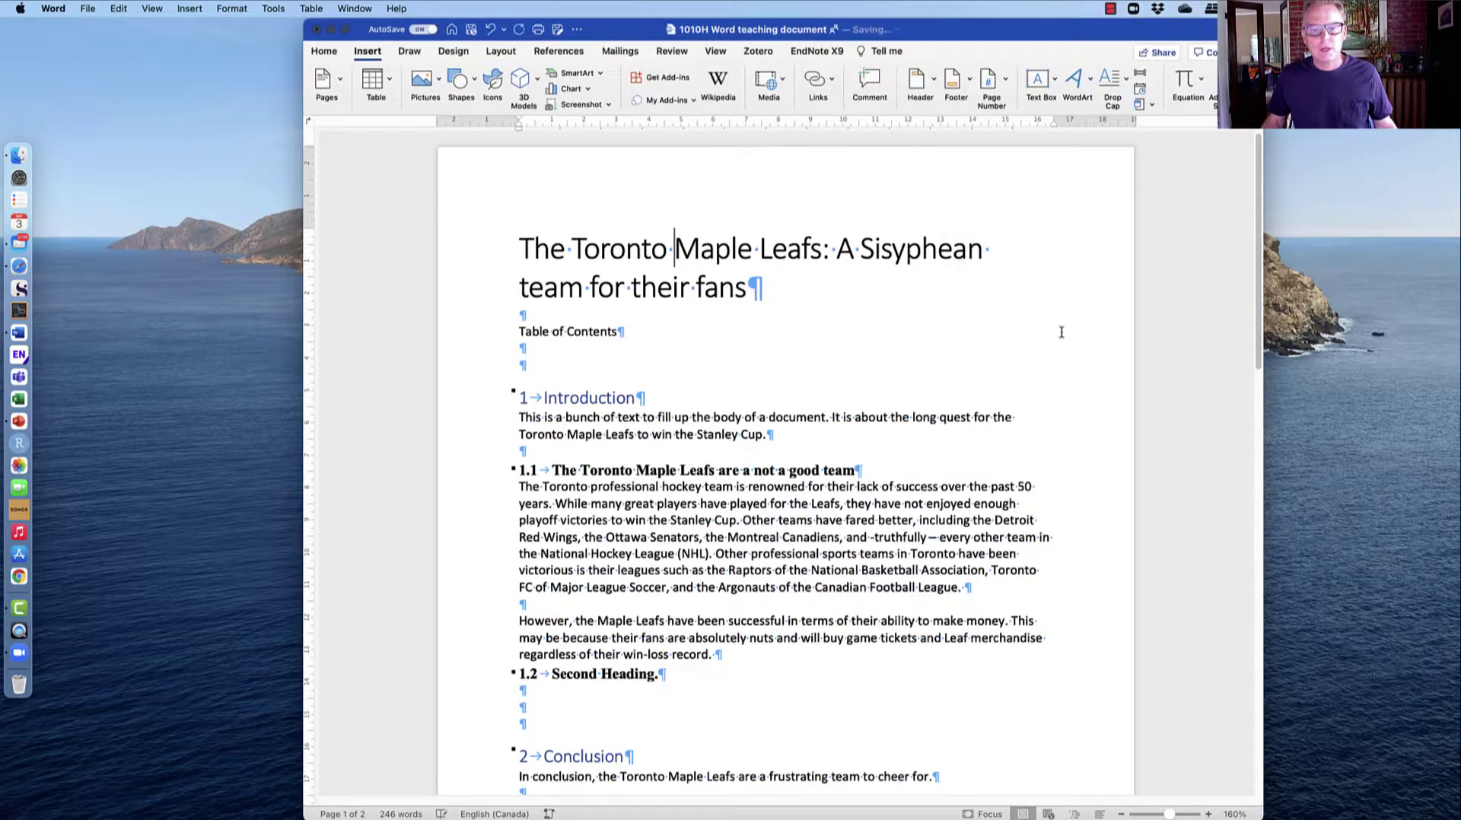
{"action": "scroll", "coordinate": [1061, 330], "scroll_direction": "down", "scroll_amount": 3}
{"action": "scroll", "coordinate": [1061, 331], "scroll_direction": "down", "scroll_amount": 3}
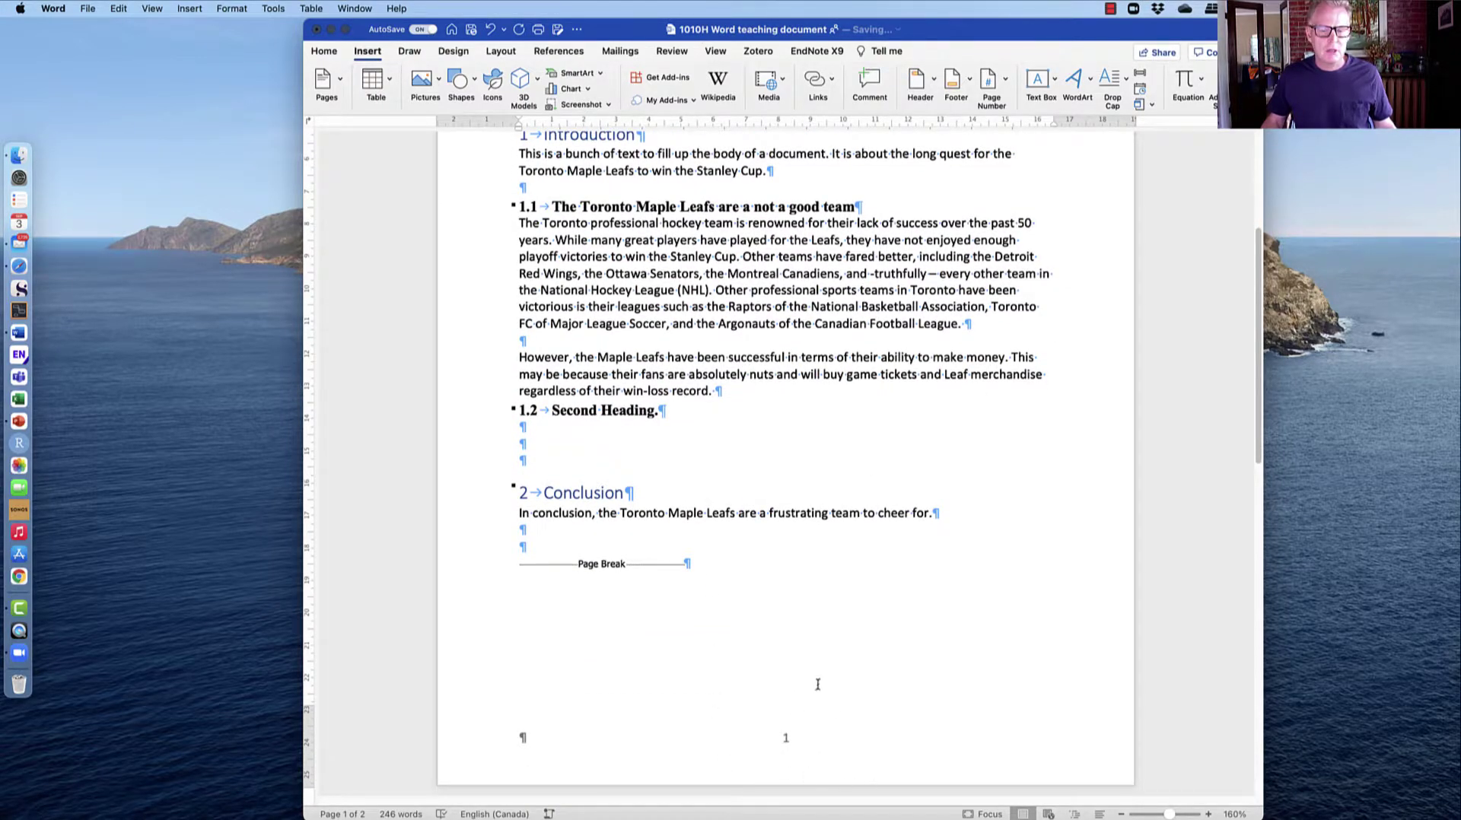
{"action": "scroll", "coordinate": [809, 681], "scroll_direction": "down", "scroll_amount": 20}
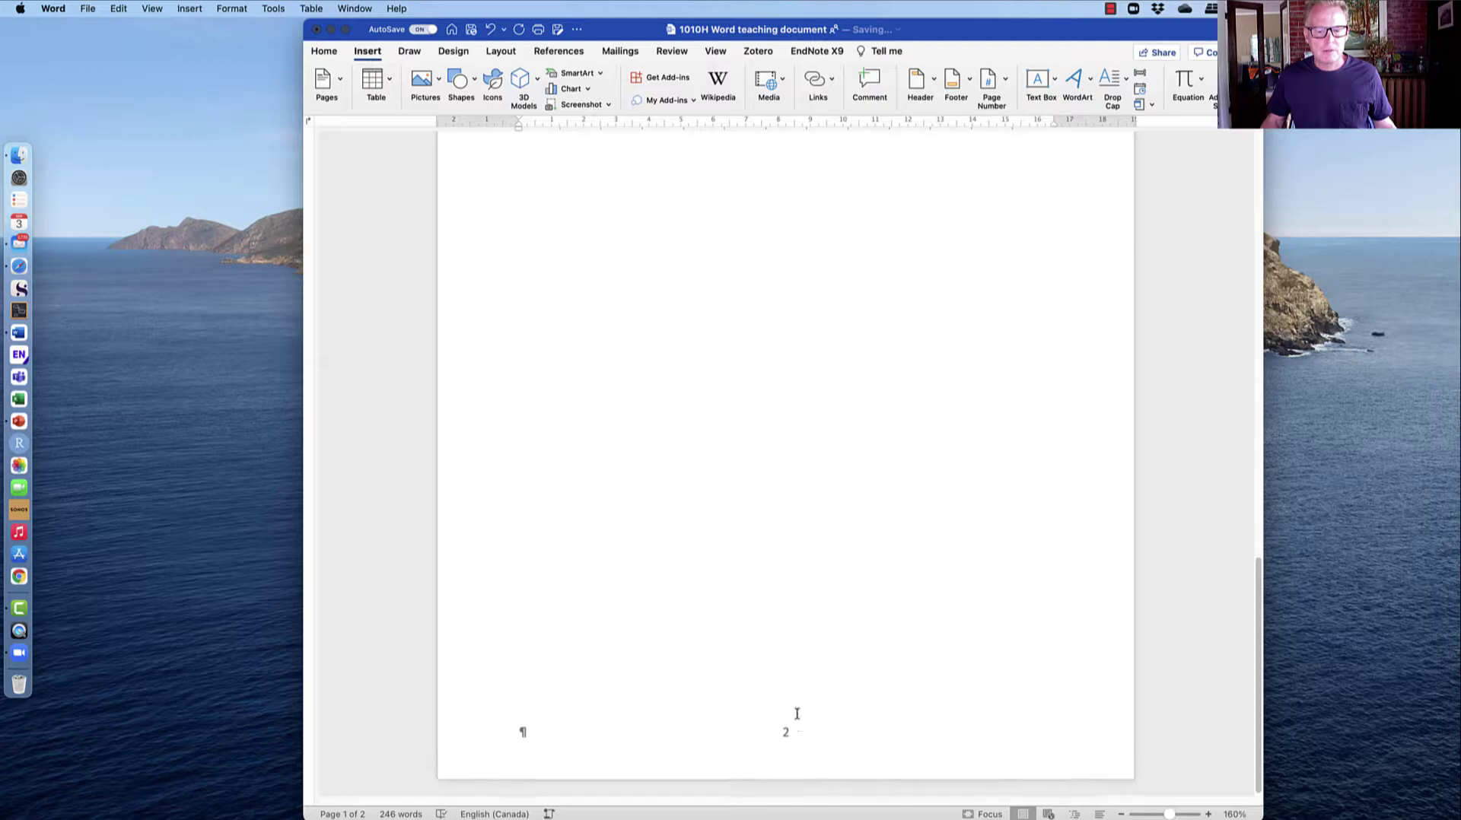
{"action": "scroll", "coordinate": [835, 728], "scroll_direction": "up", "scroll_amount": 10}
{"action": "scroll", "coordinate": [835, 728], "scroll_direction": "up", "scroll_amount": 15}
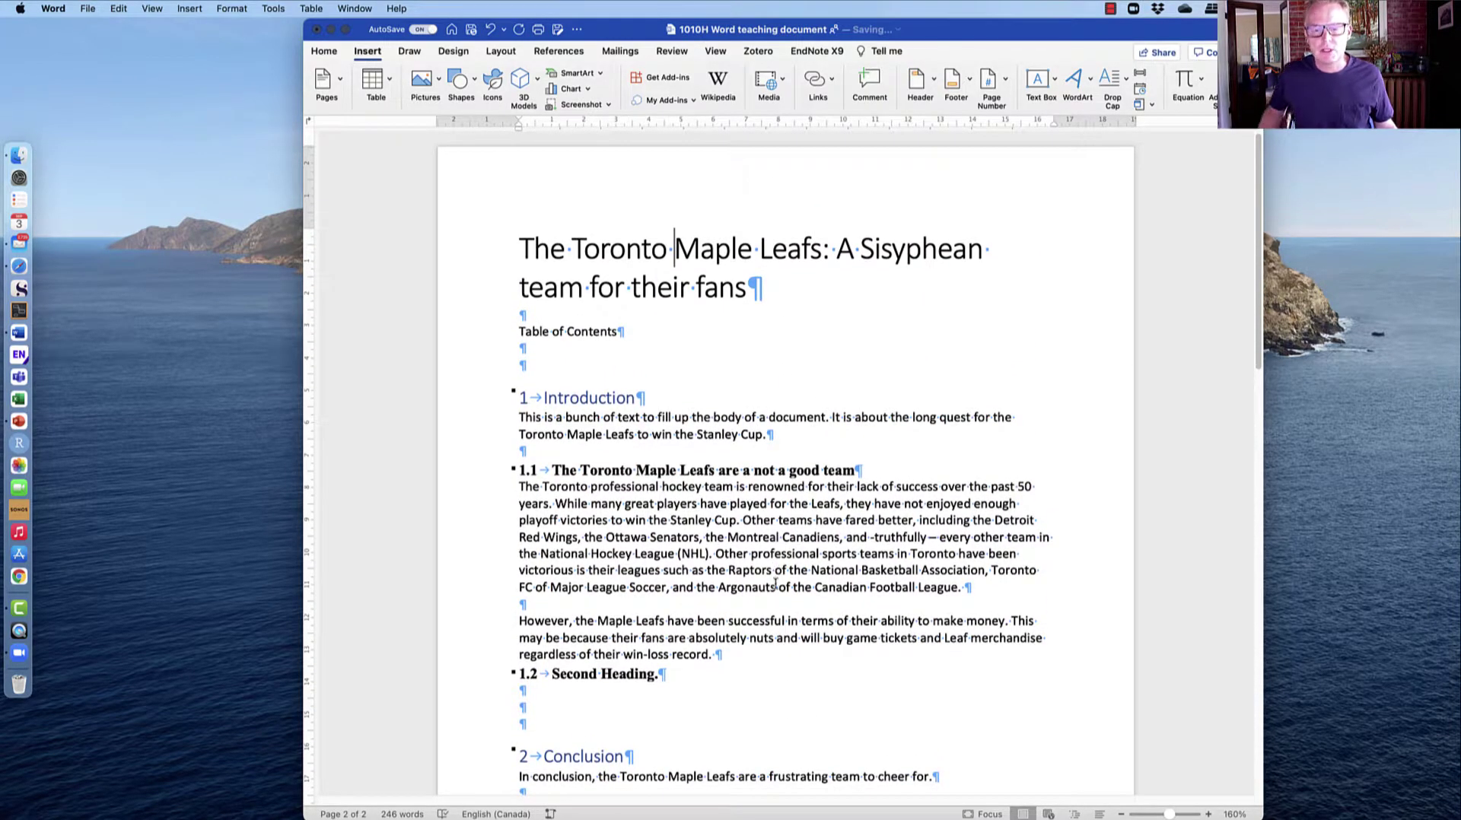
{"action": "left_click", "coordinate": [768, 569]}
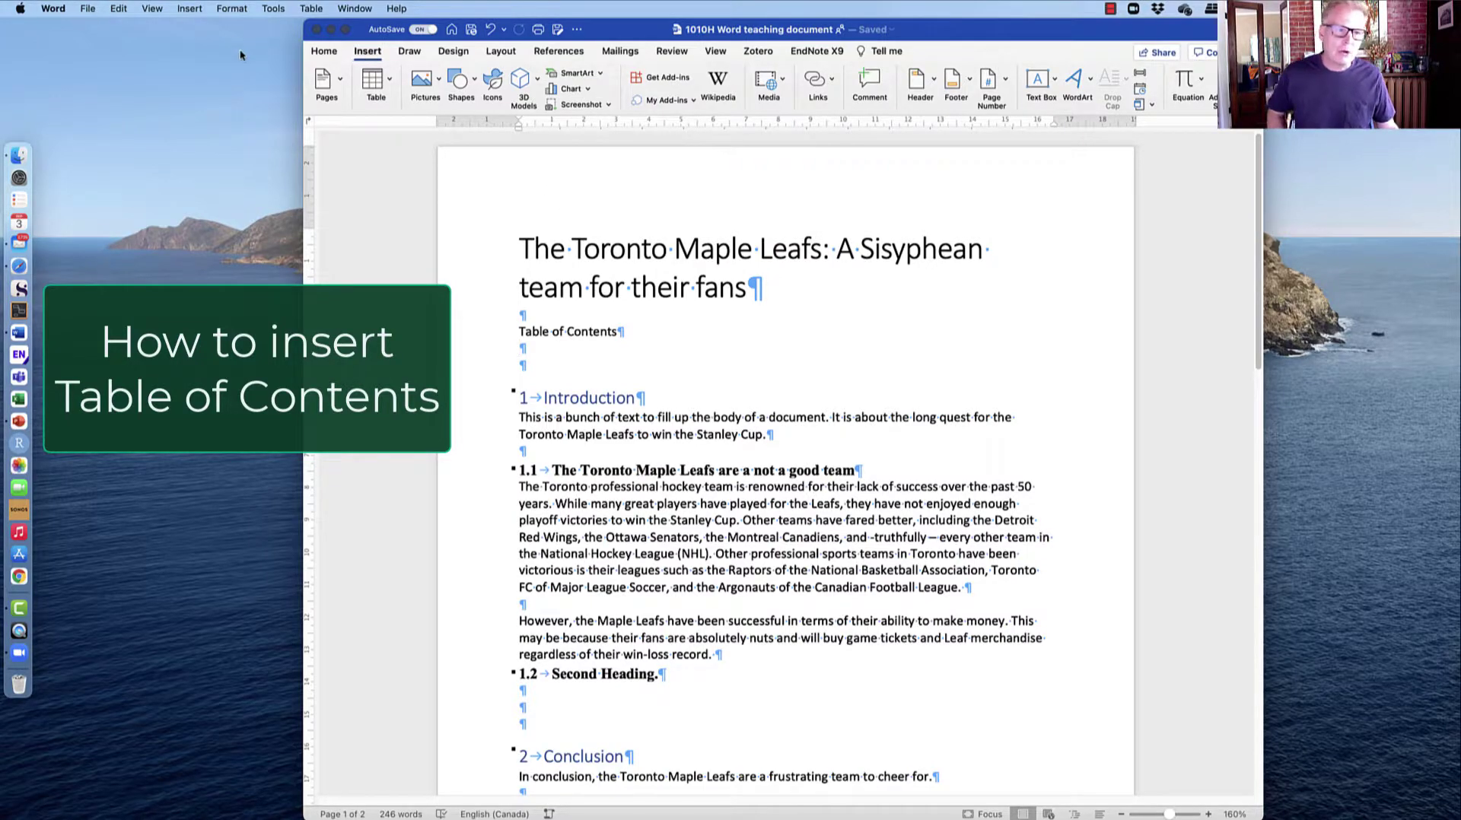
Generate a table of contents from Index and Tables listing every heading with page numbers.
{"action": "left_click", "coordinate": [189, 9]}
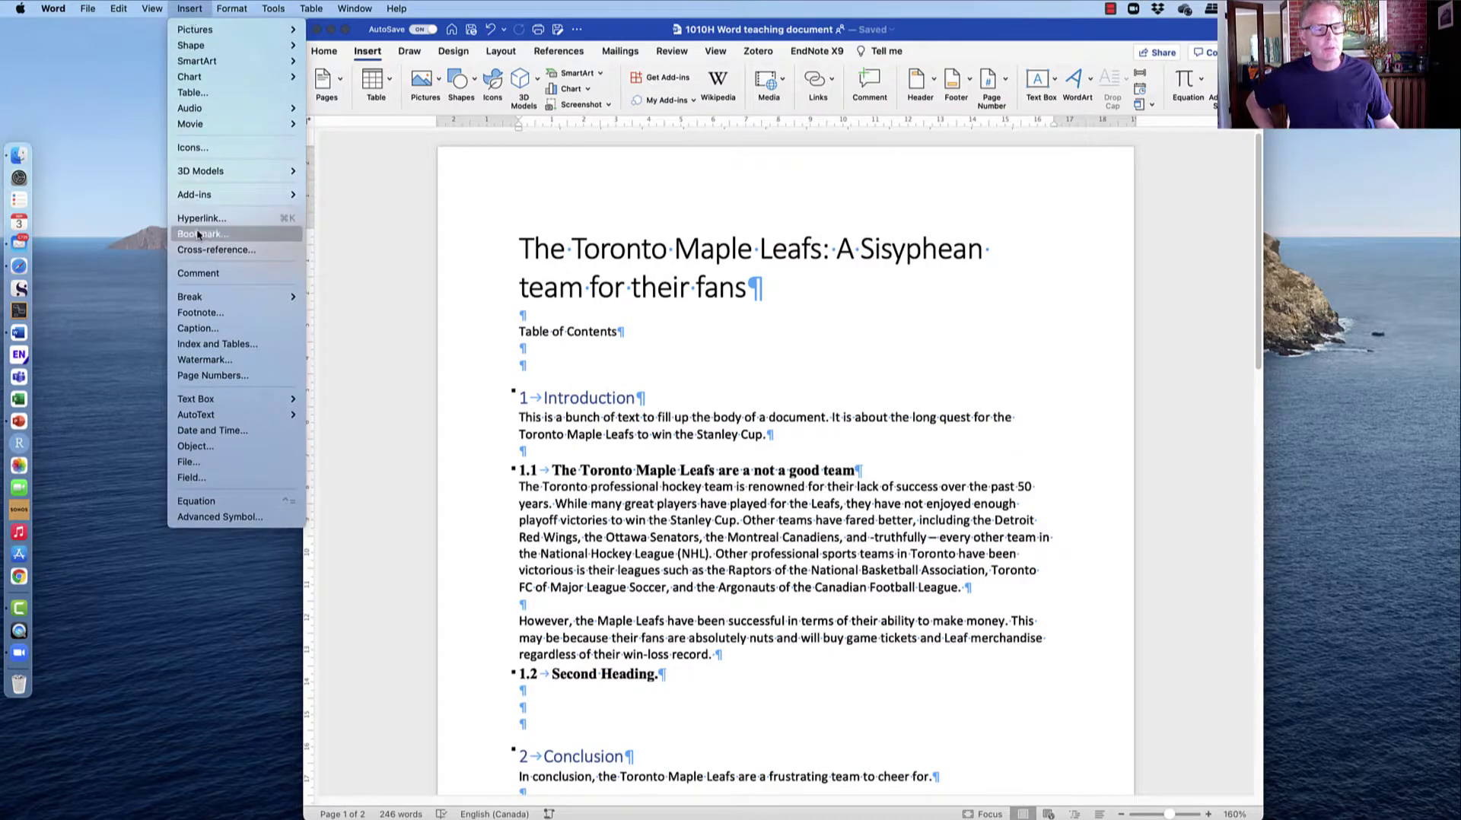
{"action": "left_click", "coordinate": [210, 345]}
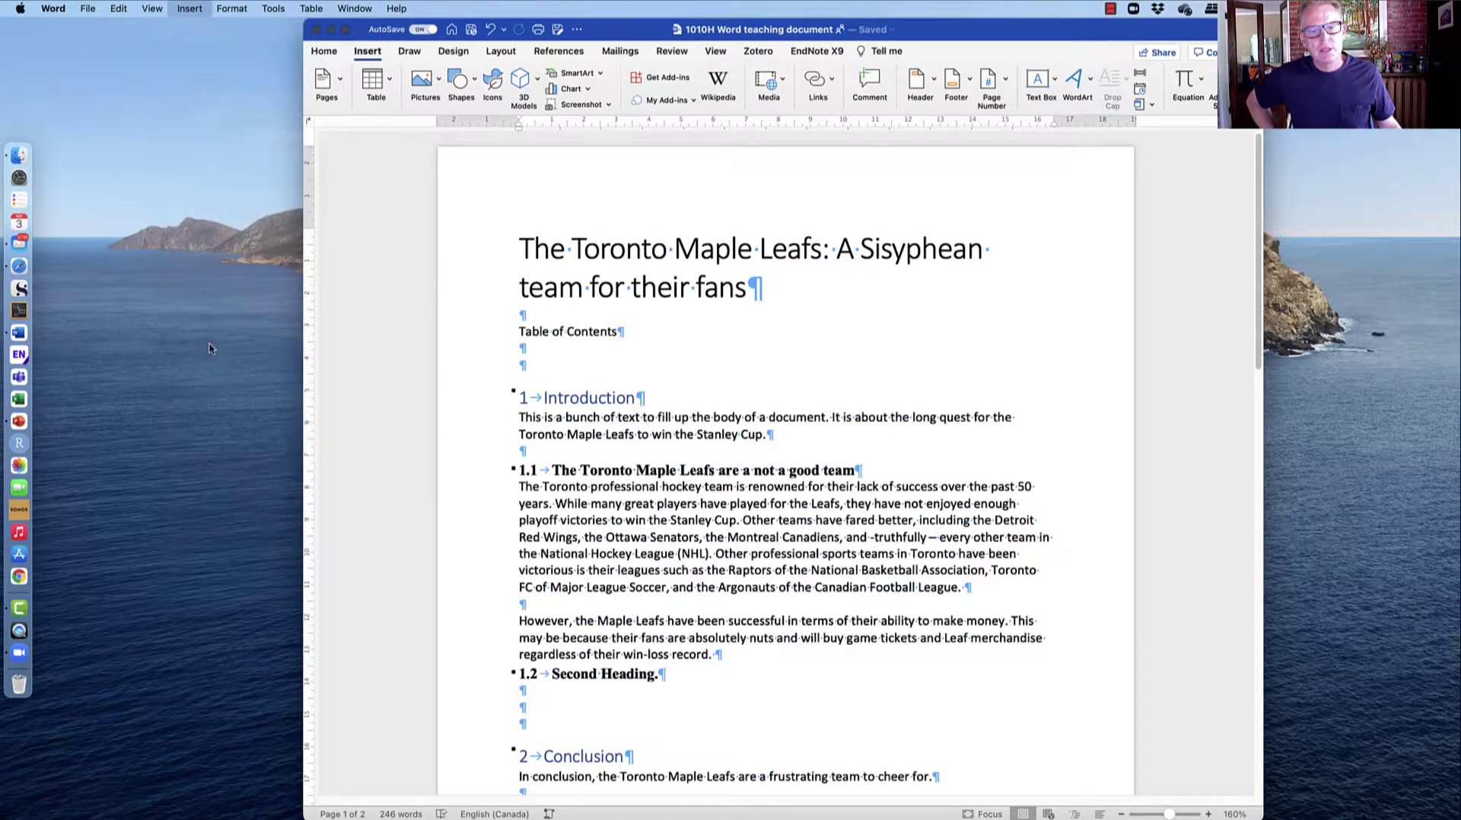
{"action": "left_click_drag", "start_coordinate": [698, 150], "coordinate": [233, 155]}
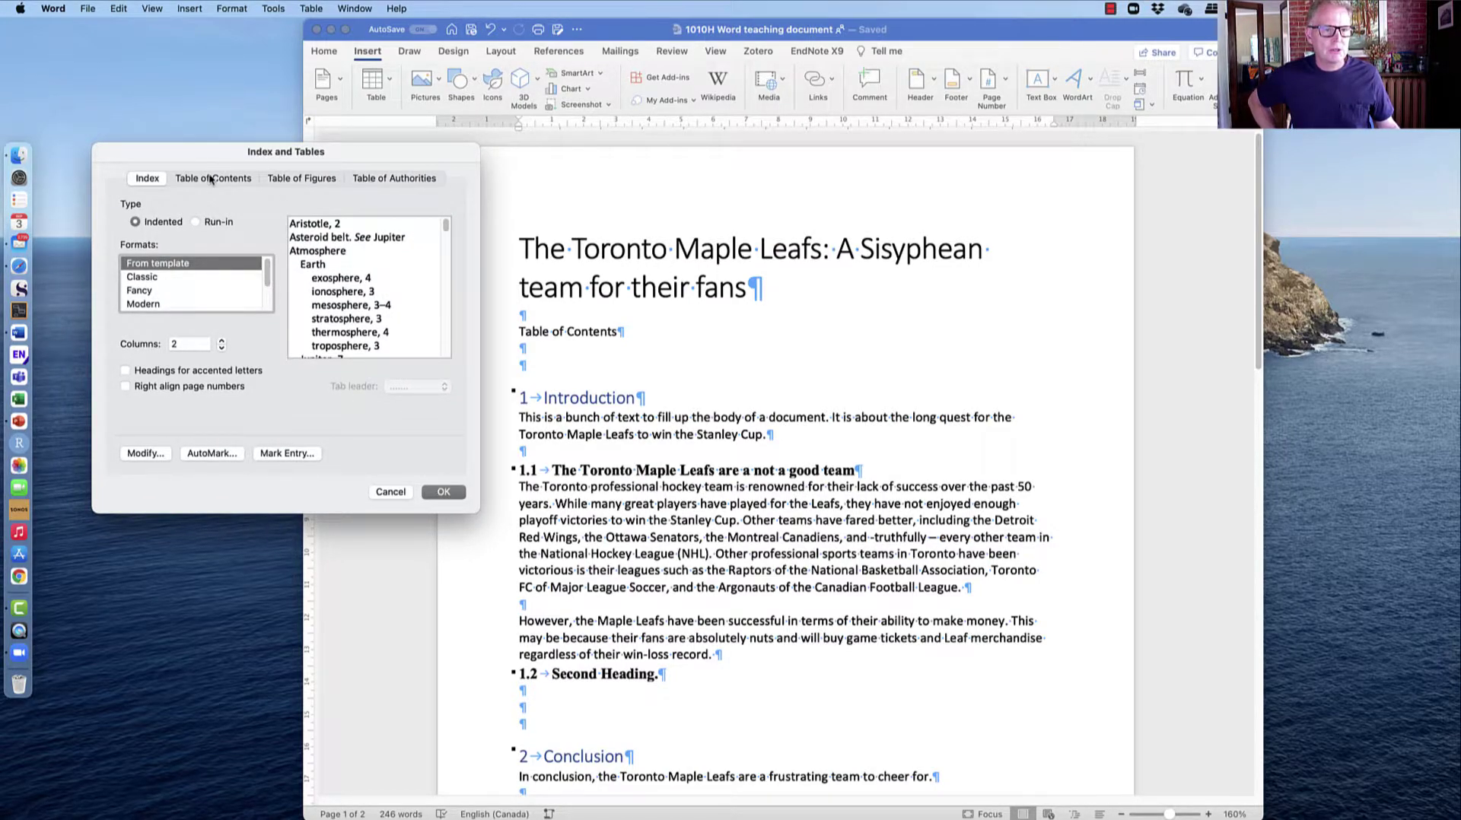
{"action": "left_click", "coordinate": [214, 179]}
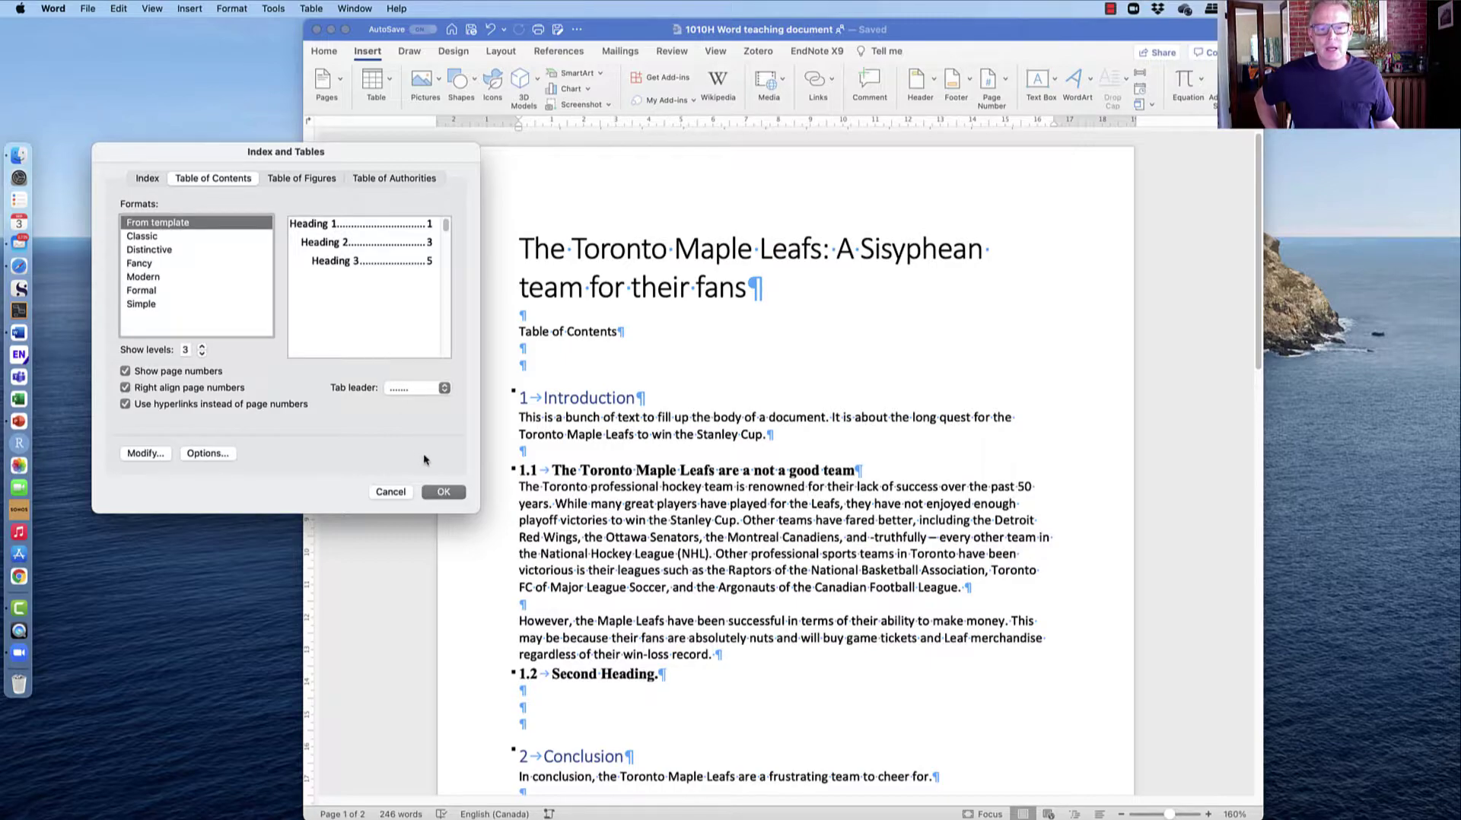
{"action": "left_click", "coordinate": [442, 493]}
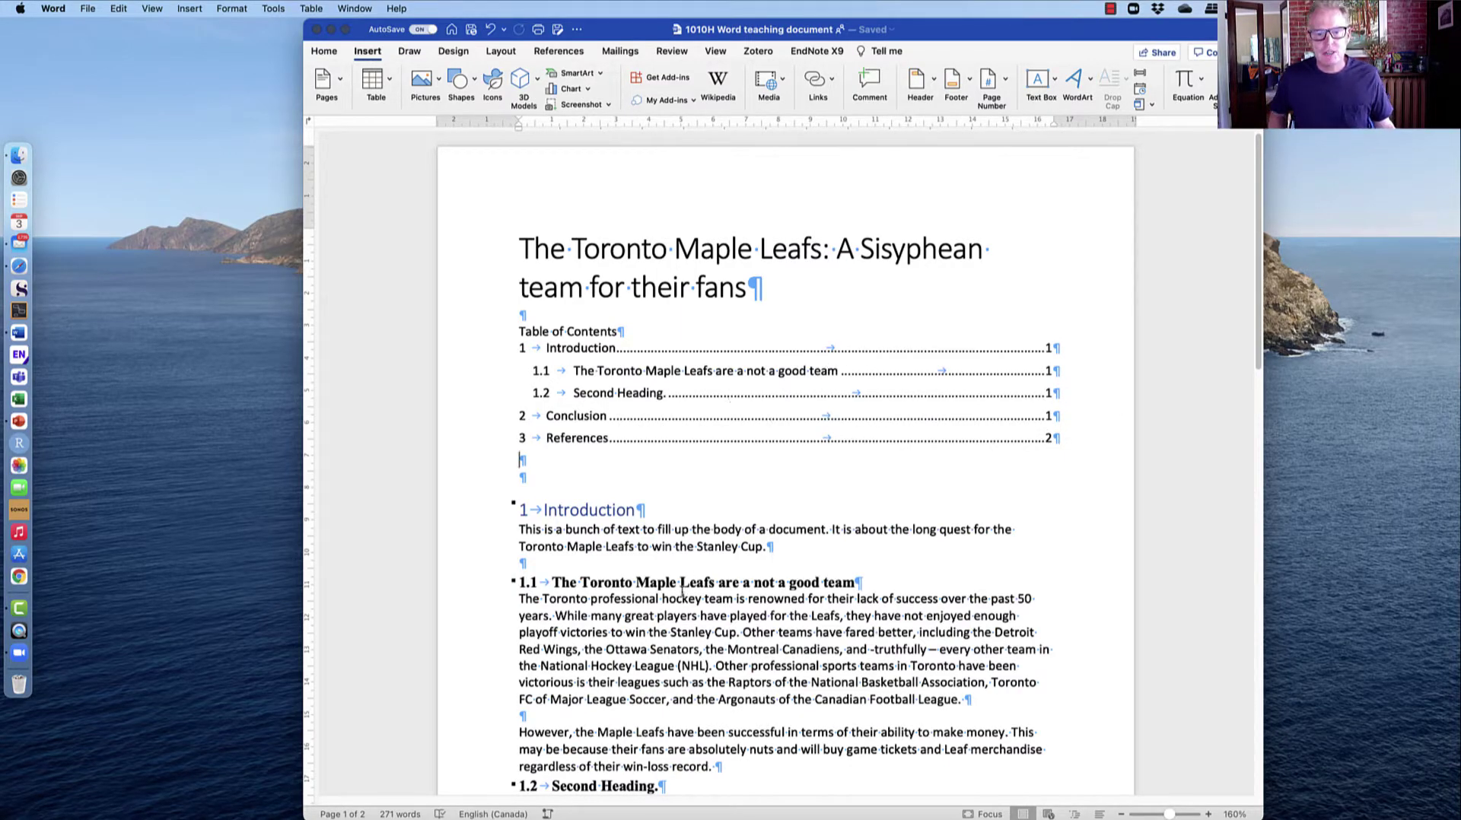
Add a new line reading 'Third heading' below Second Heading.
{"action": "scroll", "coordinate": [681, 590], "scroll_direction": "down", "scroll_amount": 3}
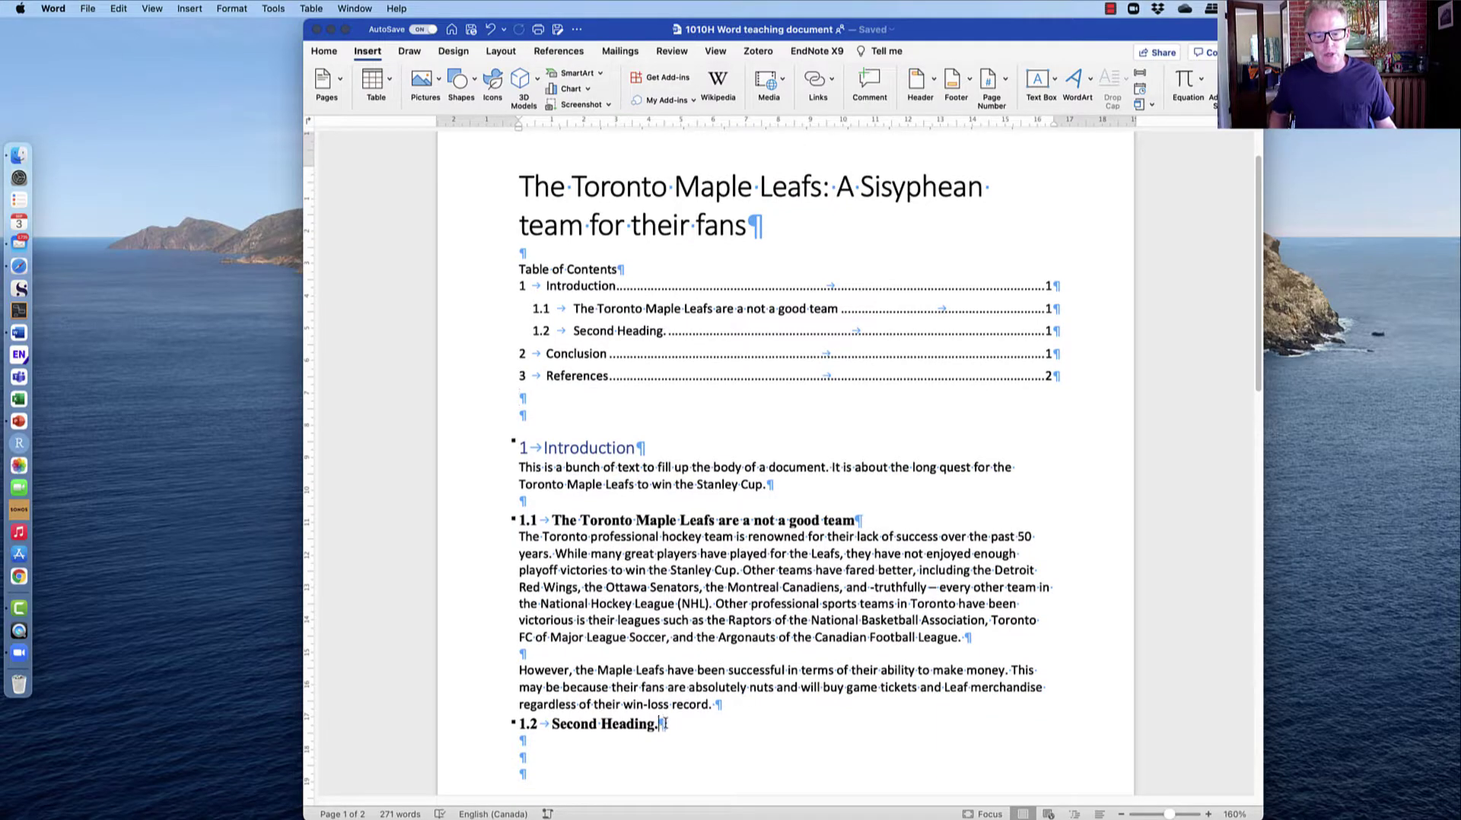
{"action": "key", "text": "Return"}
{"action": "key", "text": "Return"}
{"action": "type", "text": "Third heading"}
Apply the Heading 3 style to 'Third heading' so it is numbered 1.2.1.
{"action": "left_click", "coordinate": [583, 757]}
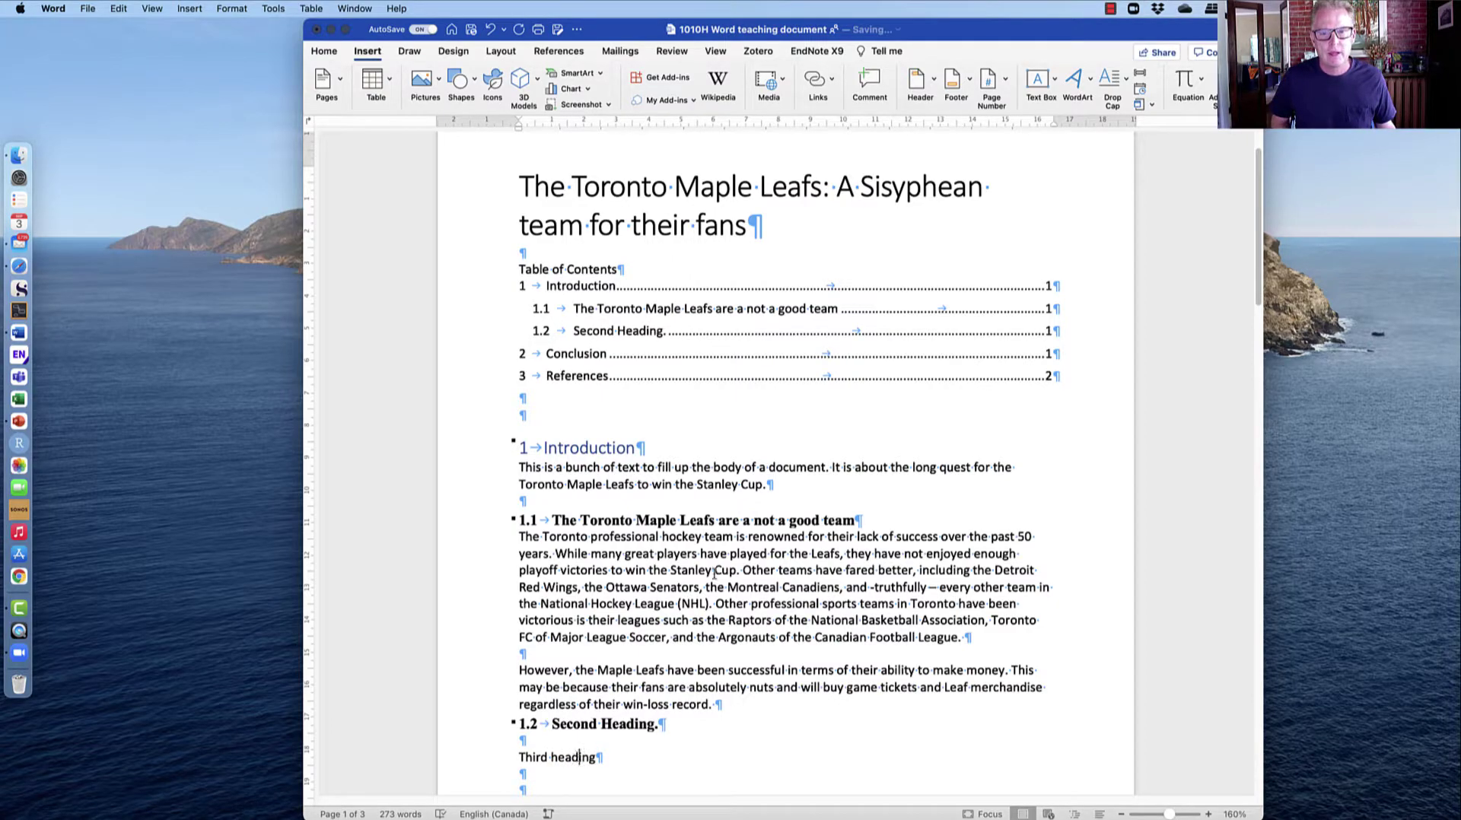
{"action": "left_click", "coordinate": [323, 51]}
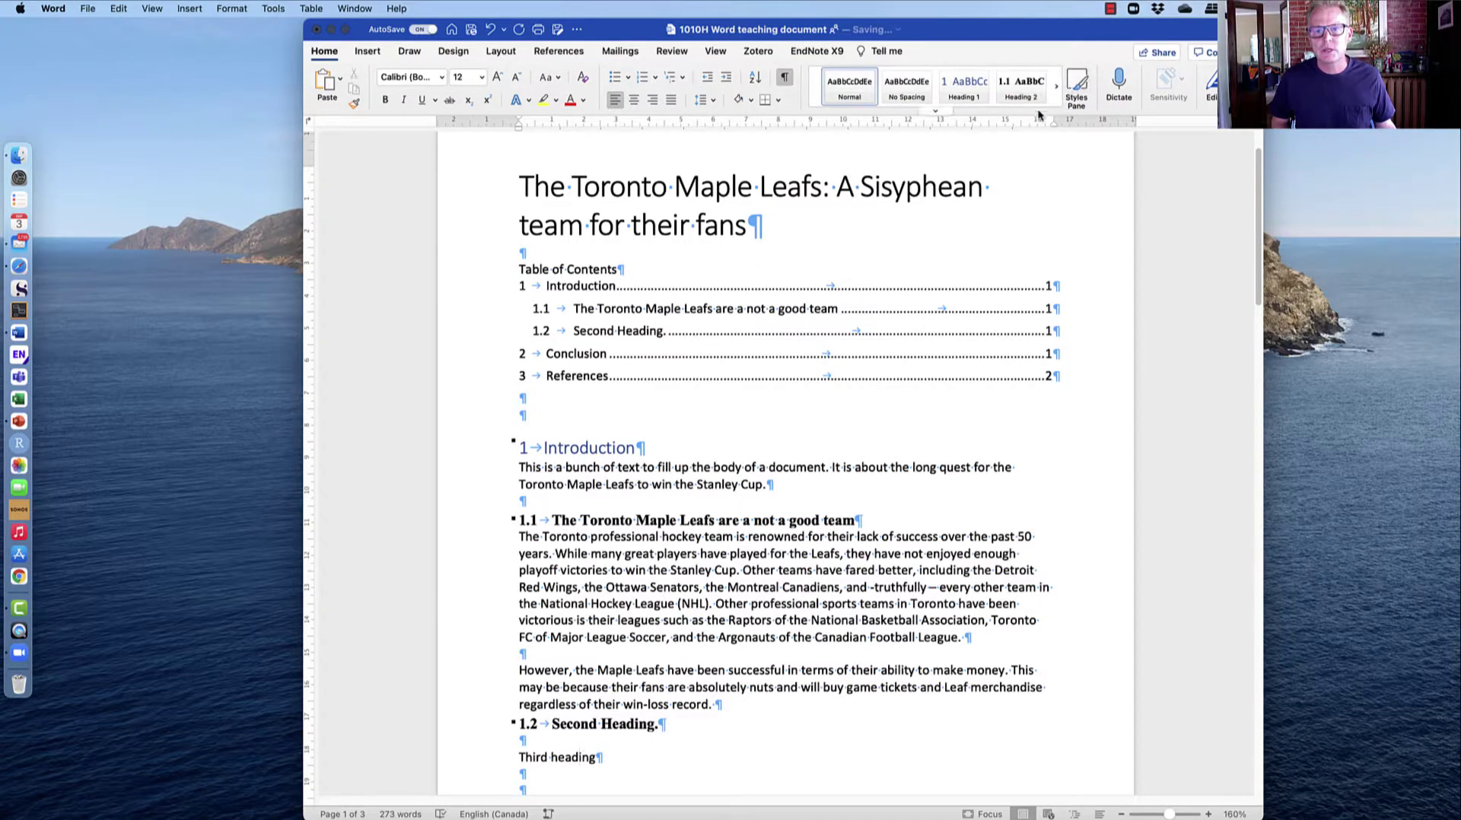
{"action": "left_click", "coordinate": [1076, 87]}
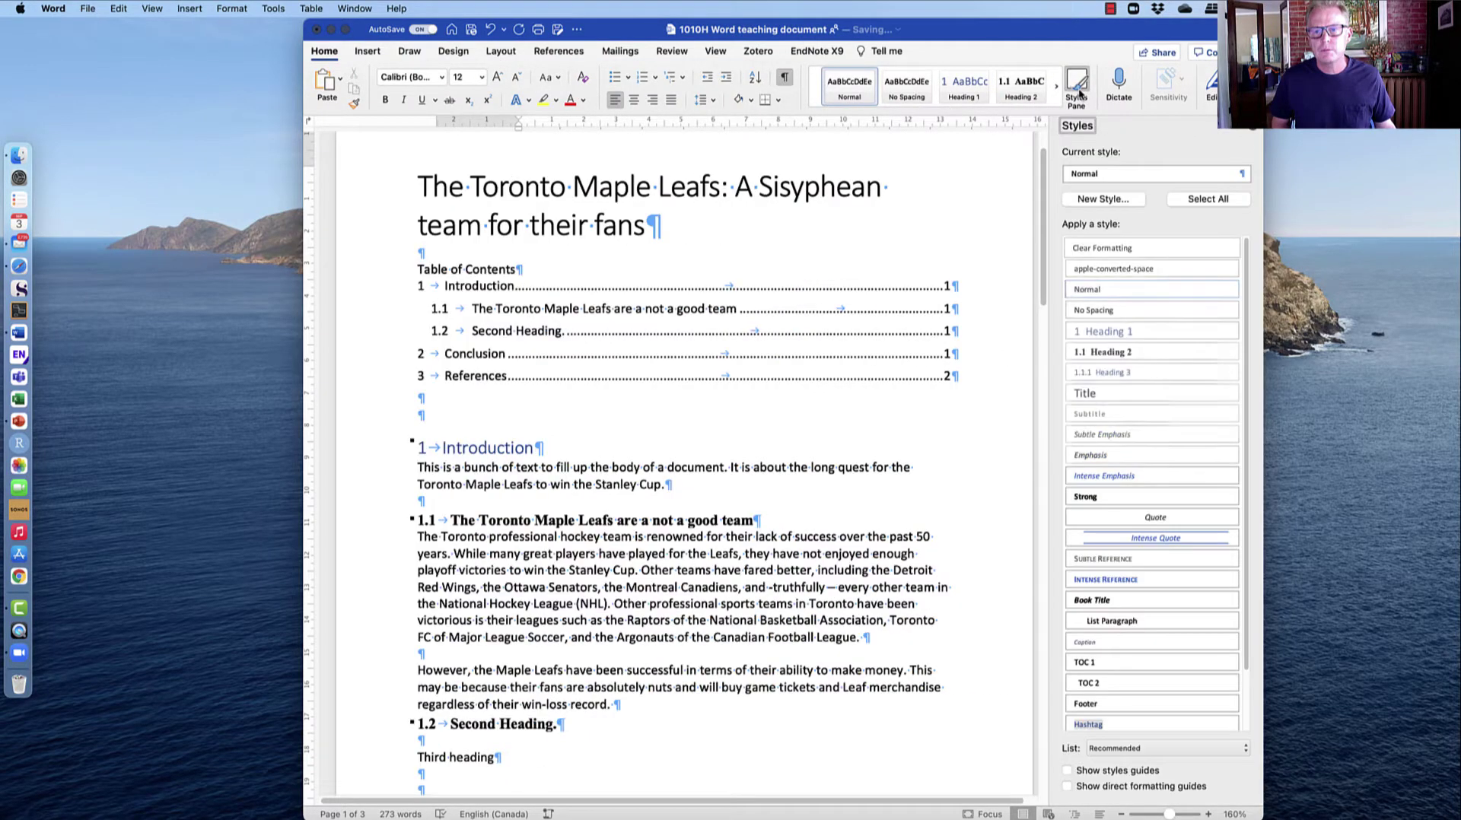
{"action": "left_click", "coordinate": [1123, 372]}
{"action": "left_click", "coordinate": [507, 671]}
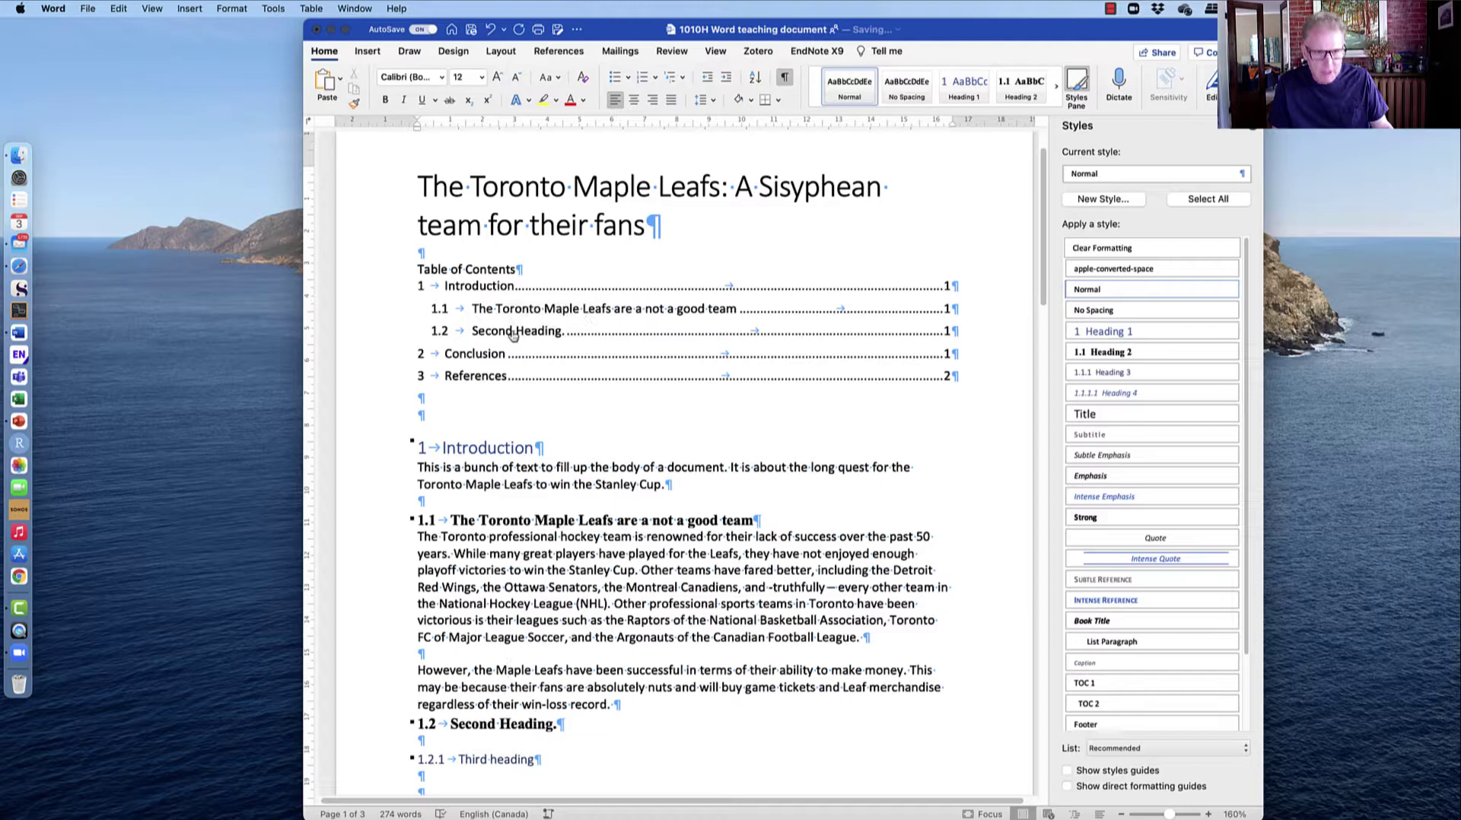
Update the entire table of contents so it now includes 1.2.1 Third heading.
{"action": "right_click", "coordinate": [512, 335]}
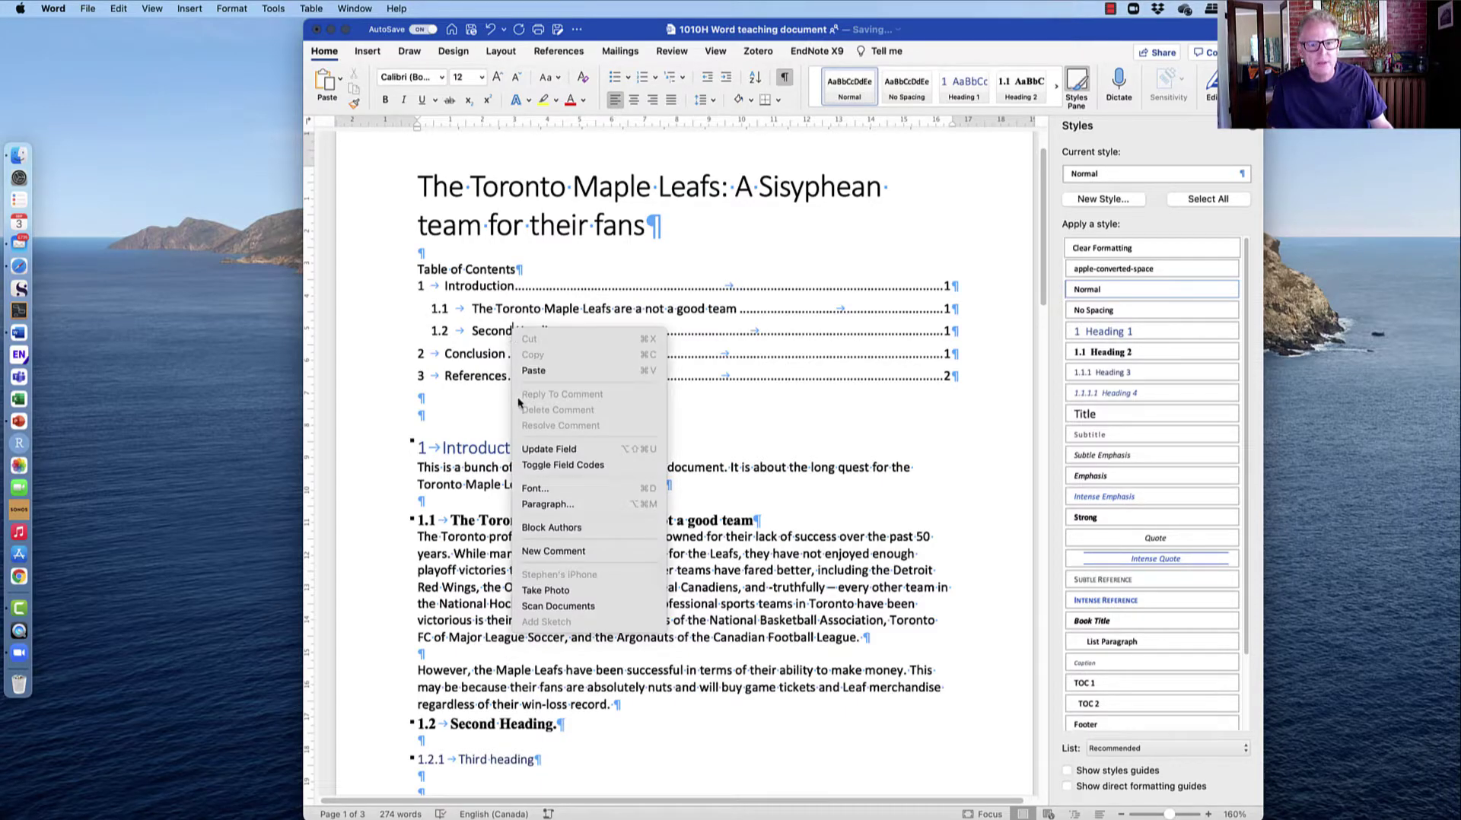
{"action": "left_click", "coordinate": [530, 450]}
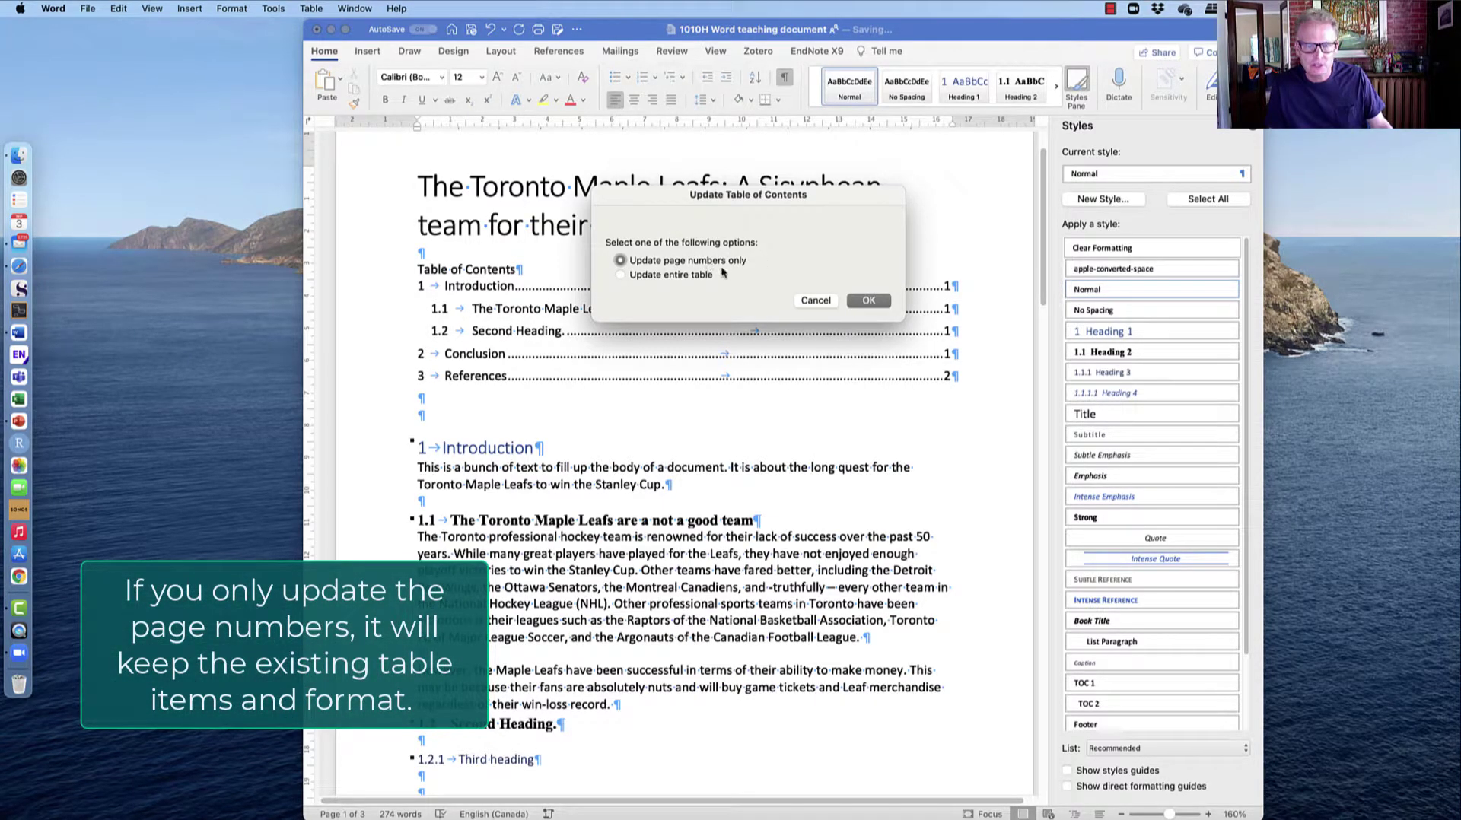
{"action": "left_click", "coordinate": [622, 276]}
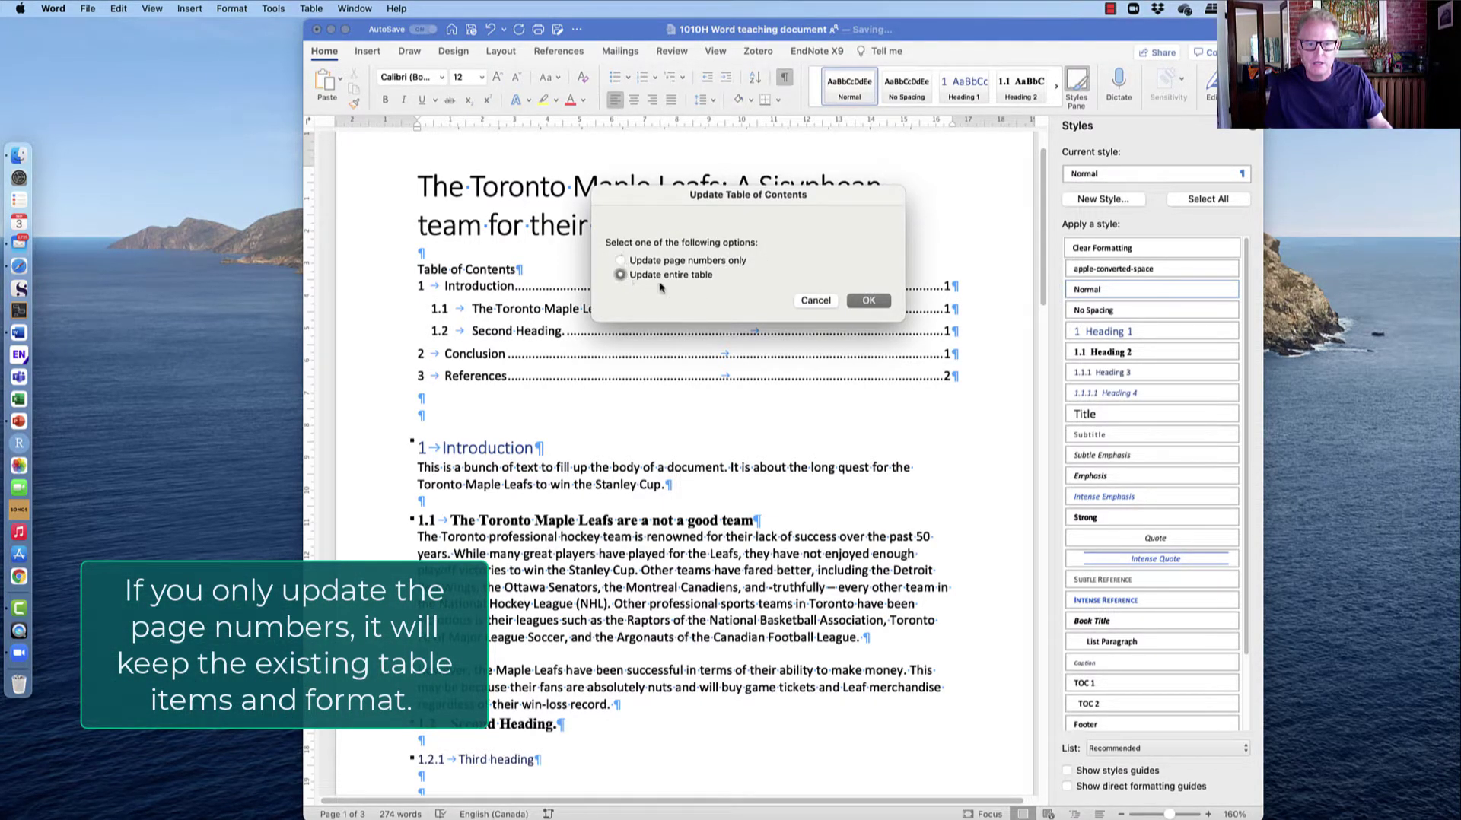
{"action": "left_click", "coordinate": [868, 300]}
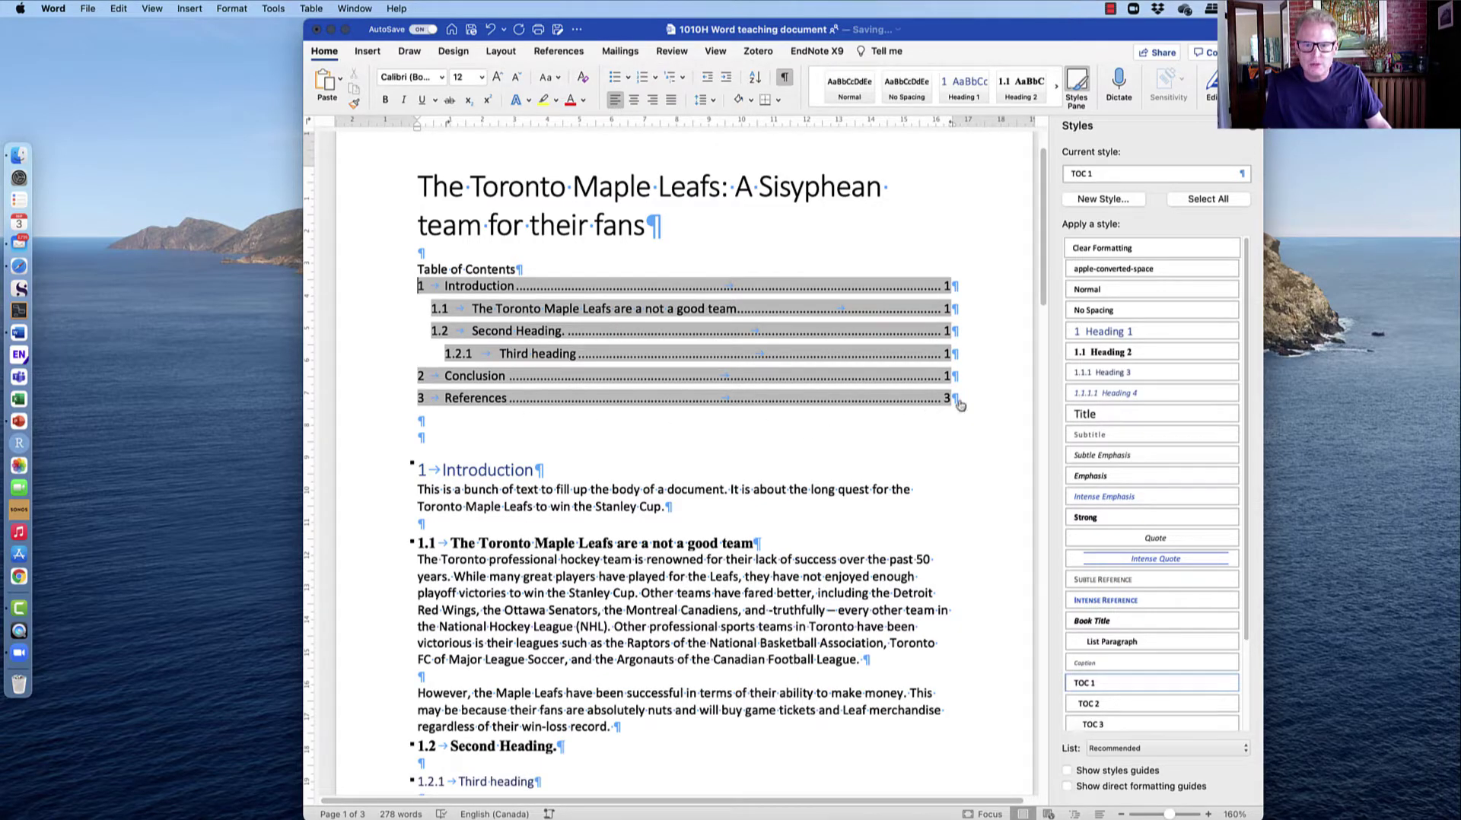
{"action": "scroll", "coordinate": [989, 378], "scroll_direction": "down", "scroll_amount": 1}
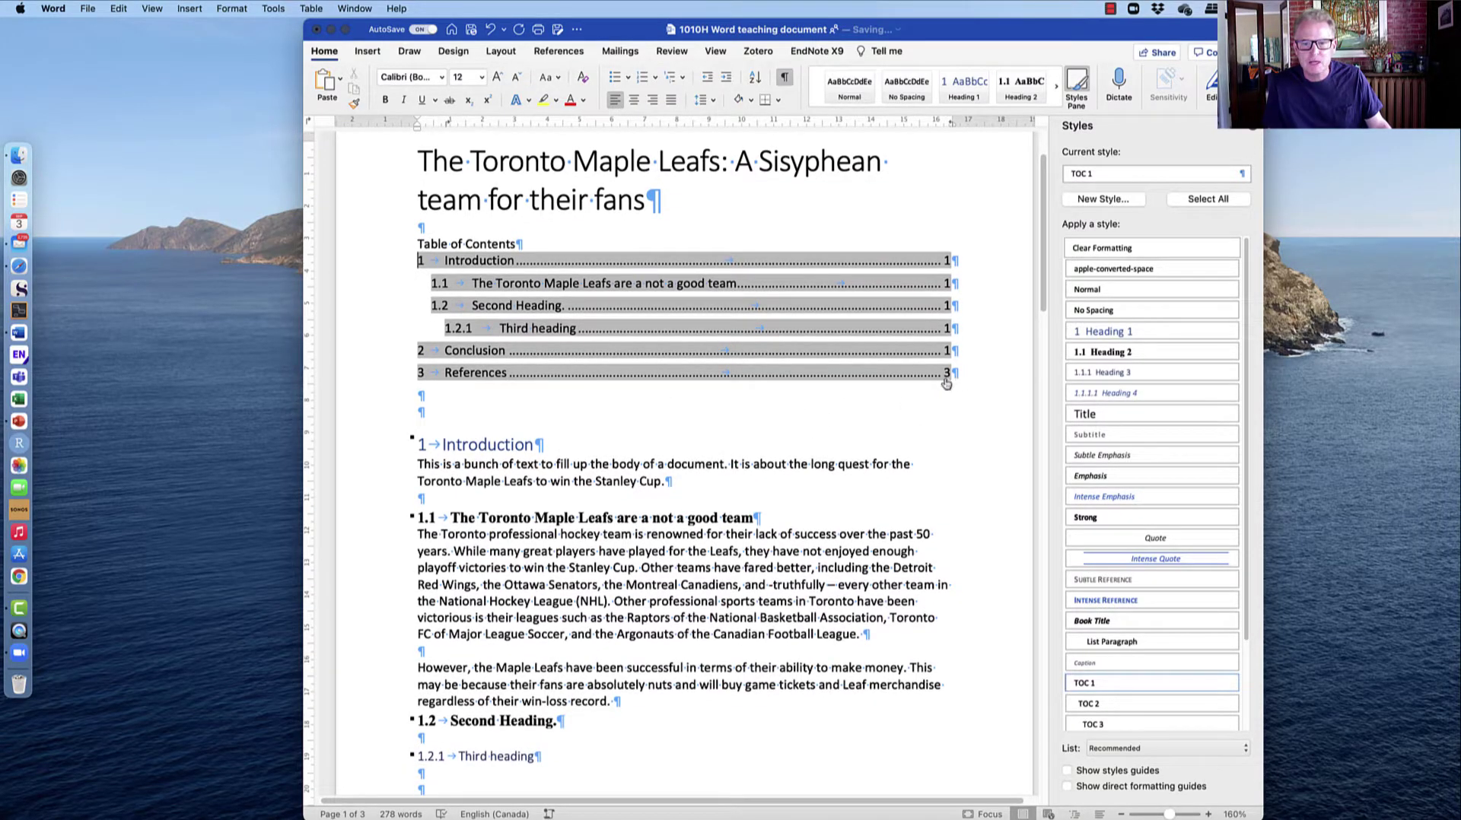
{"action": "scroll", "coordinate": [939, 394], "scroll_direction": "down", "scroll_amount": 20}
{"action": "scroll", "coordinate": [939, 395], "scroll_direction": "up", "scroll_amount": 10}
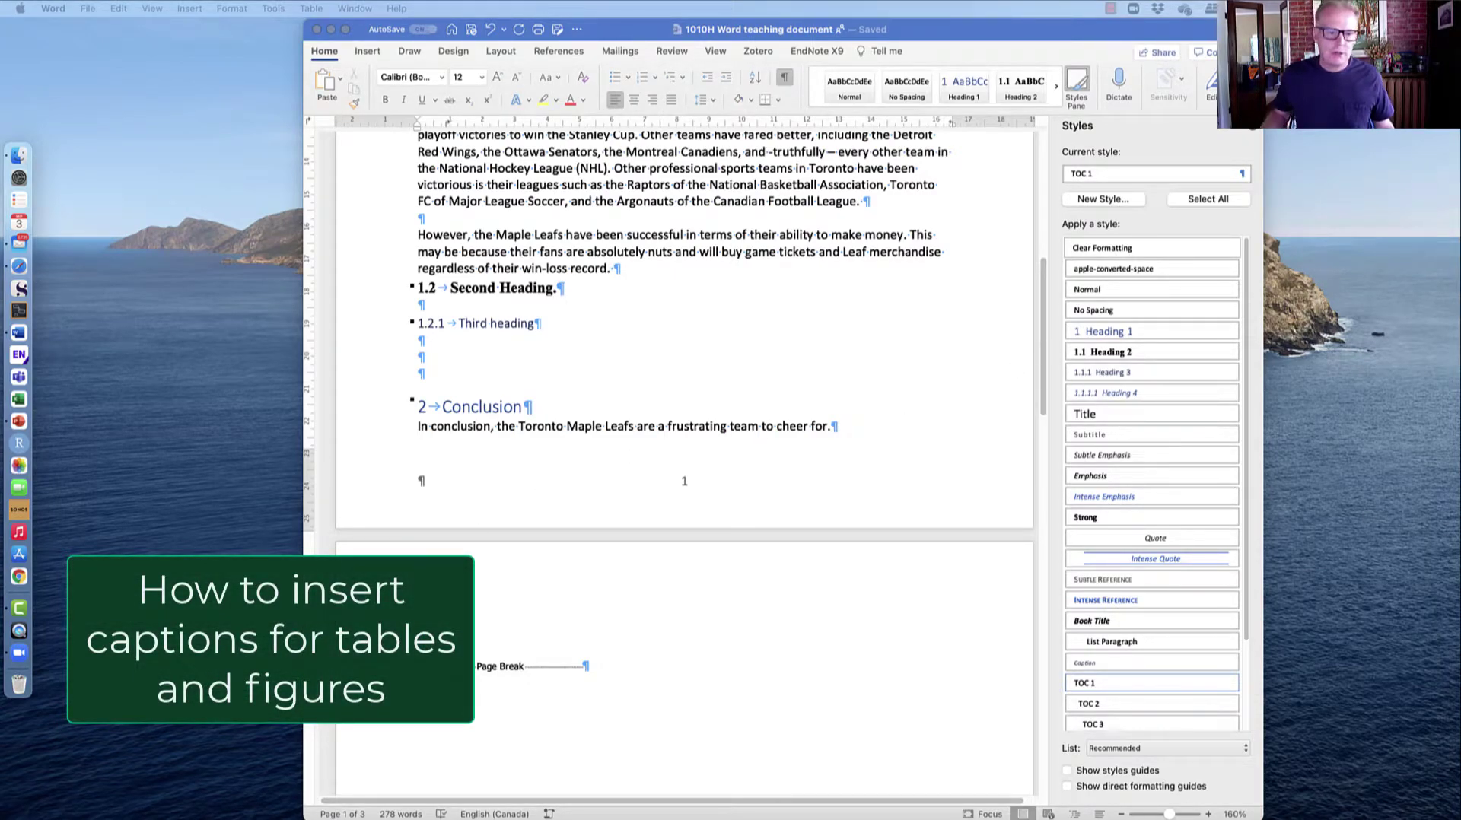
Drop the photo of the boy in the blue cap into the paragraph below Third heading.
{"action": "left_click", "coordinate": [488, 445]}
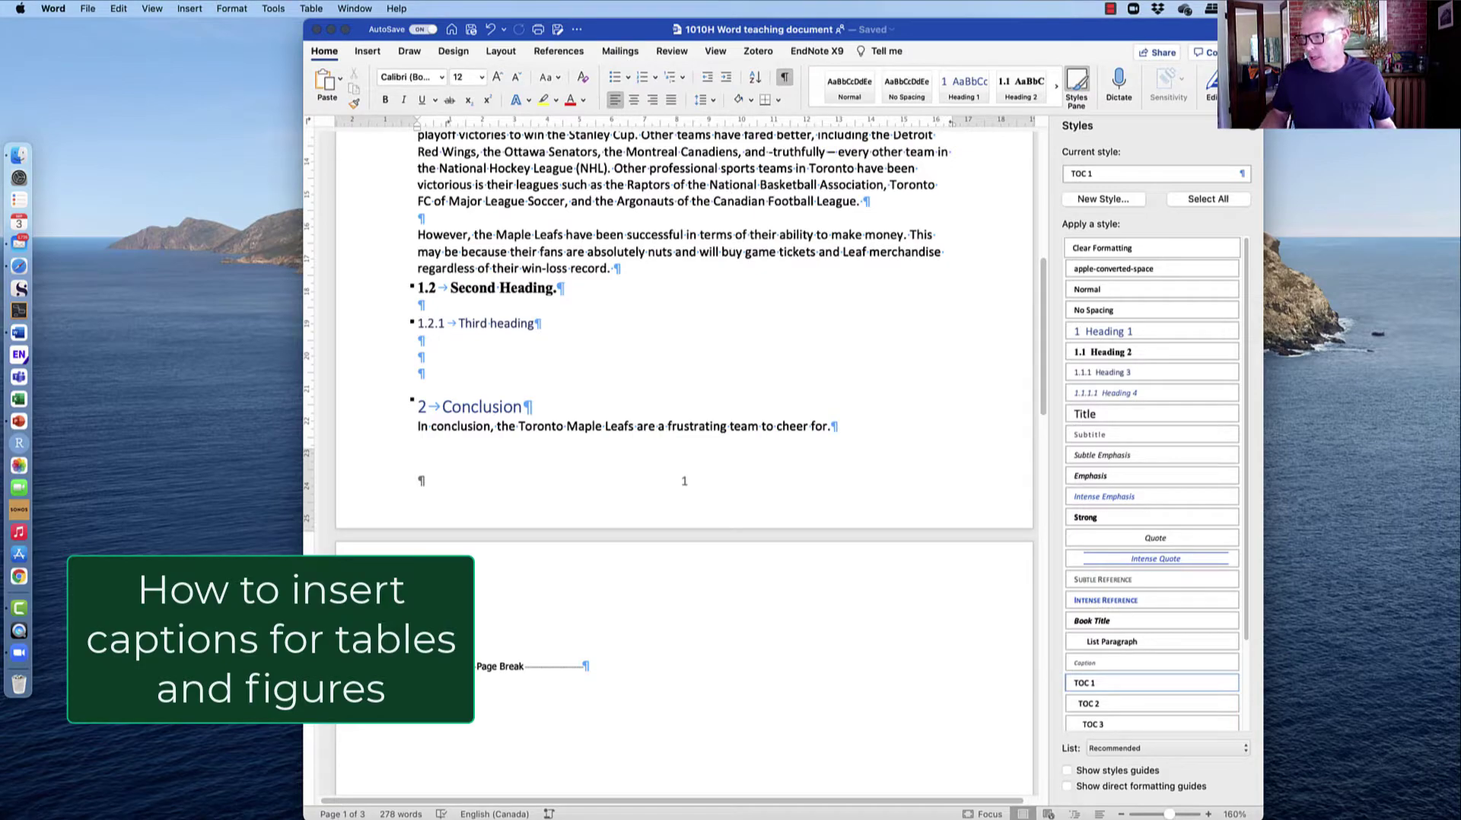
{"action": "left_click_drag", "start_coordinate": [1460, 533], "coordinate": [534, 356]}
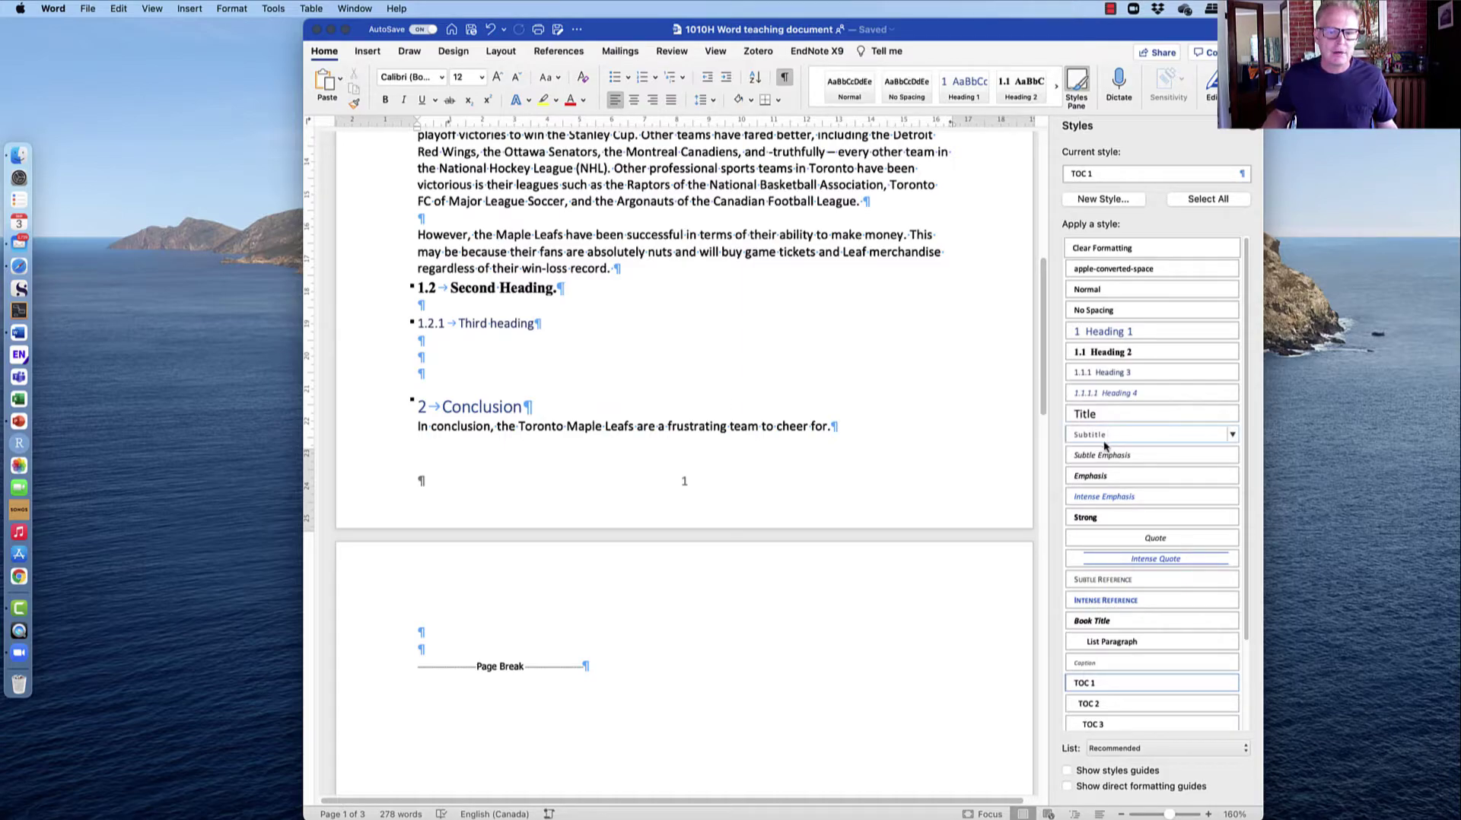
{"action": "left_click", "coordinate": [597, 349]}
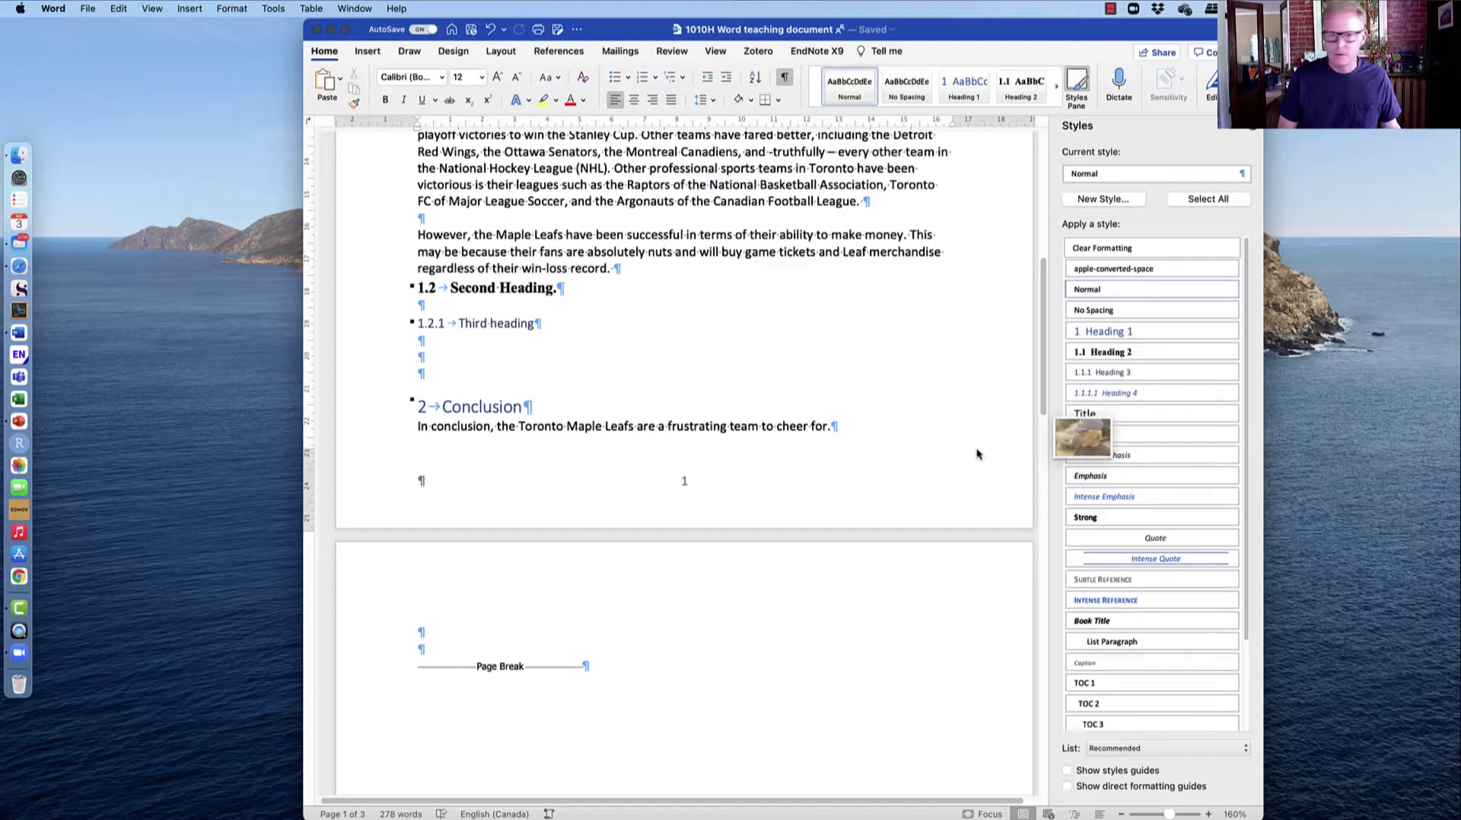
{"action": "left_click_drag", "start_coordinate": [535, 398], "coordinate": [426, 364]}
{"action": "scroll", "coordinate": [426, 363], "scroll_direction": "down", "scroll_amount": 5}
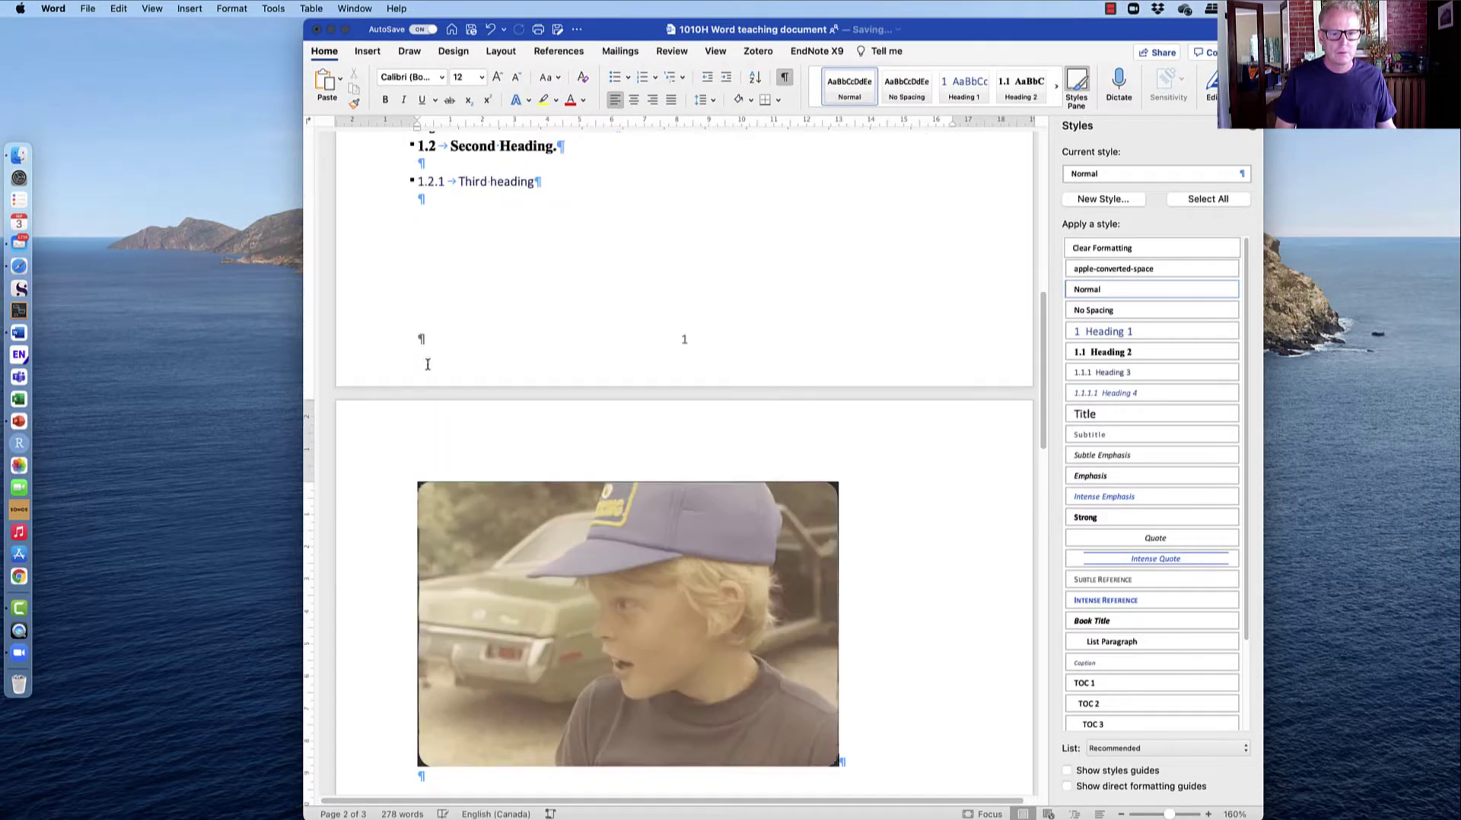
{"action": "scroll", "coordinate": [824, 519], "scroll_direction": "down", "scroll_amount": 2}
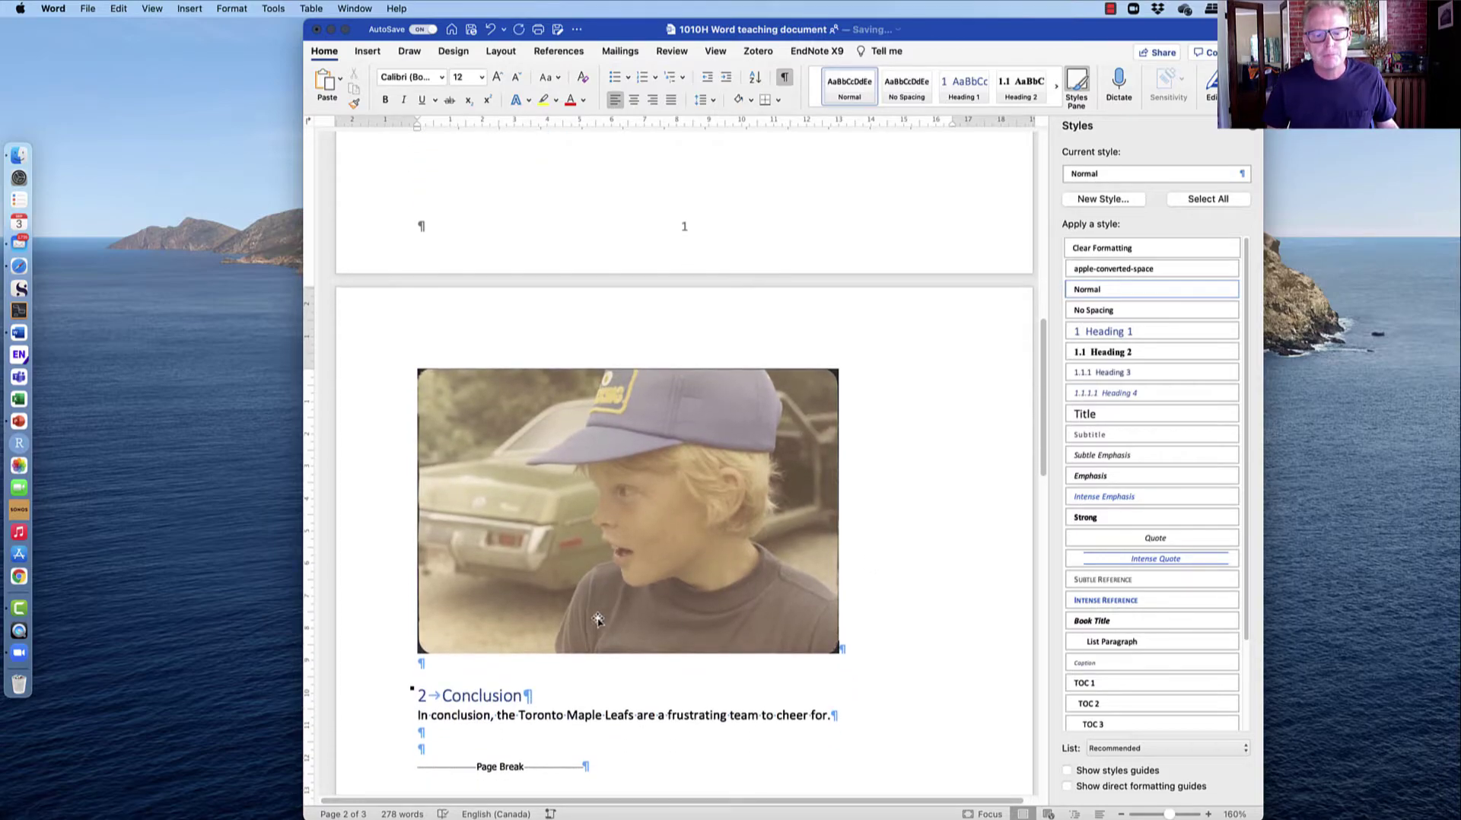
Add an empty paragraph directly below the photo.
{"action": "left_click", "coordinate": [867, 639]}
{"action": "key", "text": "Return"}
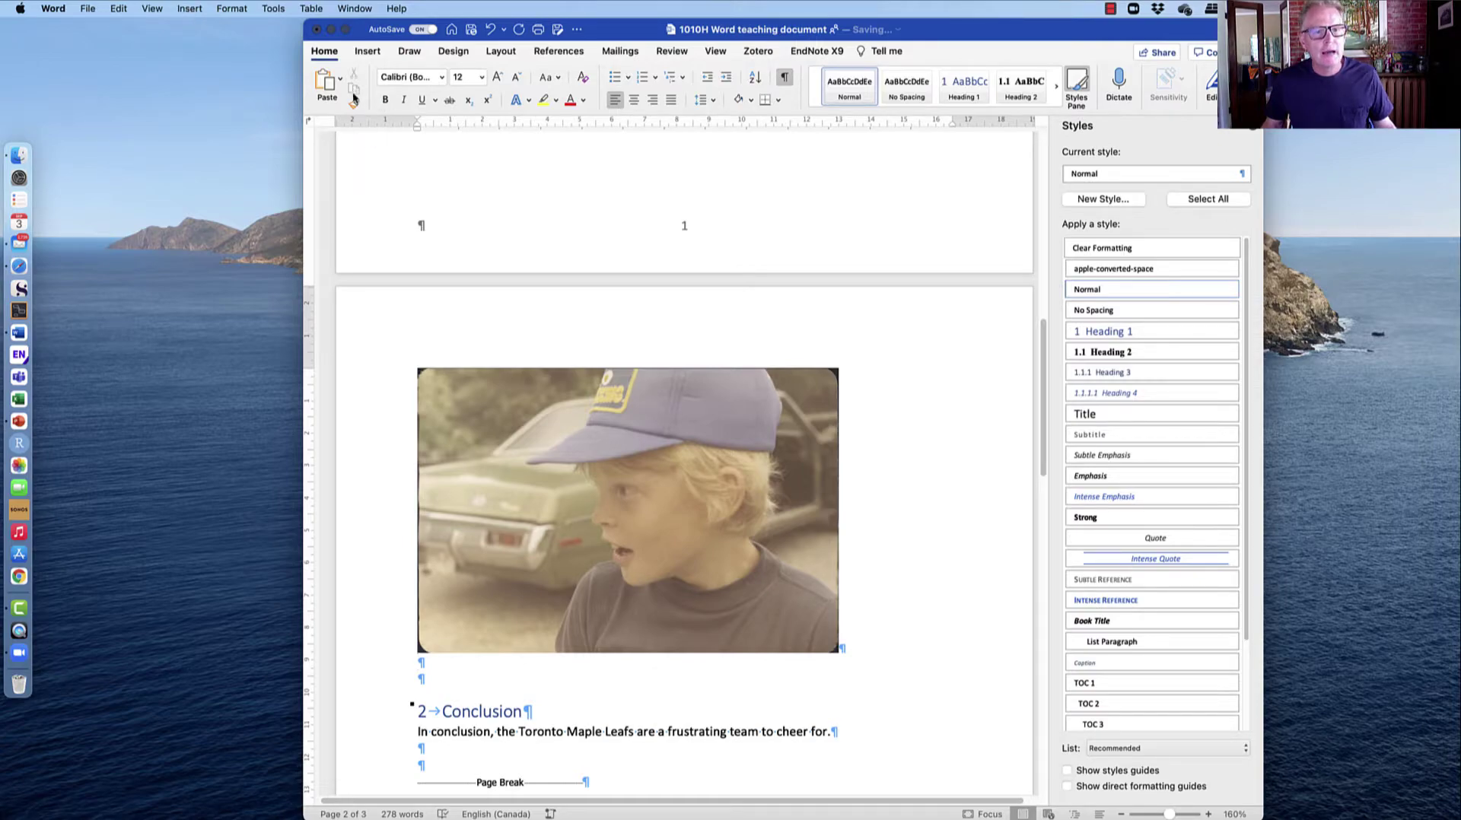
{"action": "left_click", "coordinate": [184, 11]}
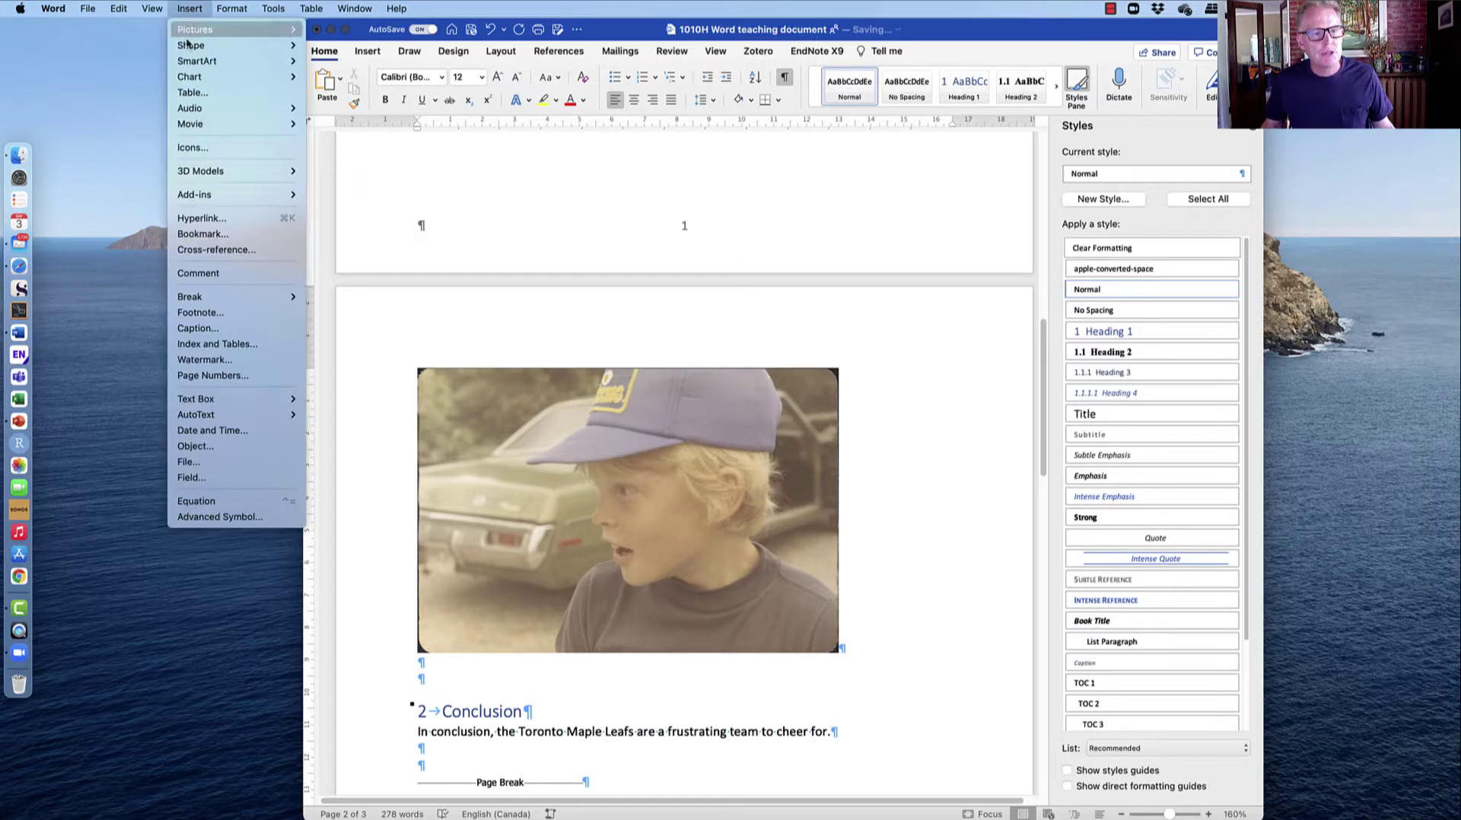
Caption the photo 'Figure 1.' followed by the pictured person's name and 'as a goofy kid'.
{"action": "left_click", "coordinate": [198, 327]}
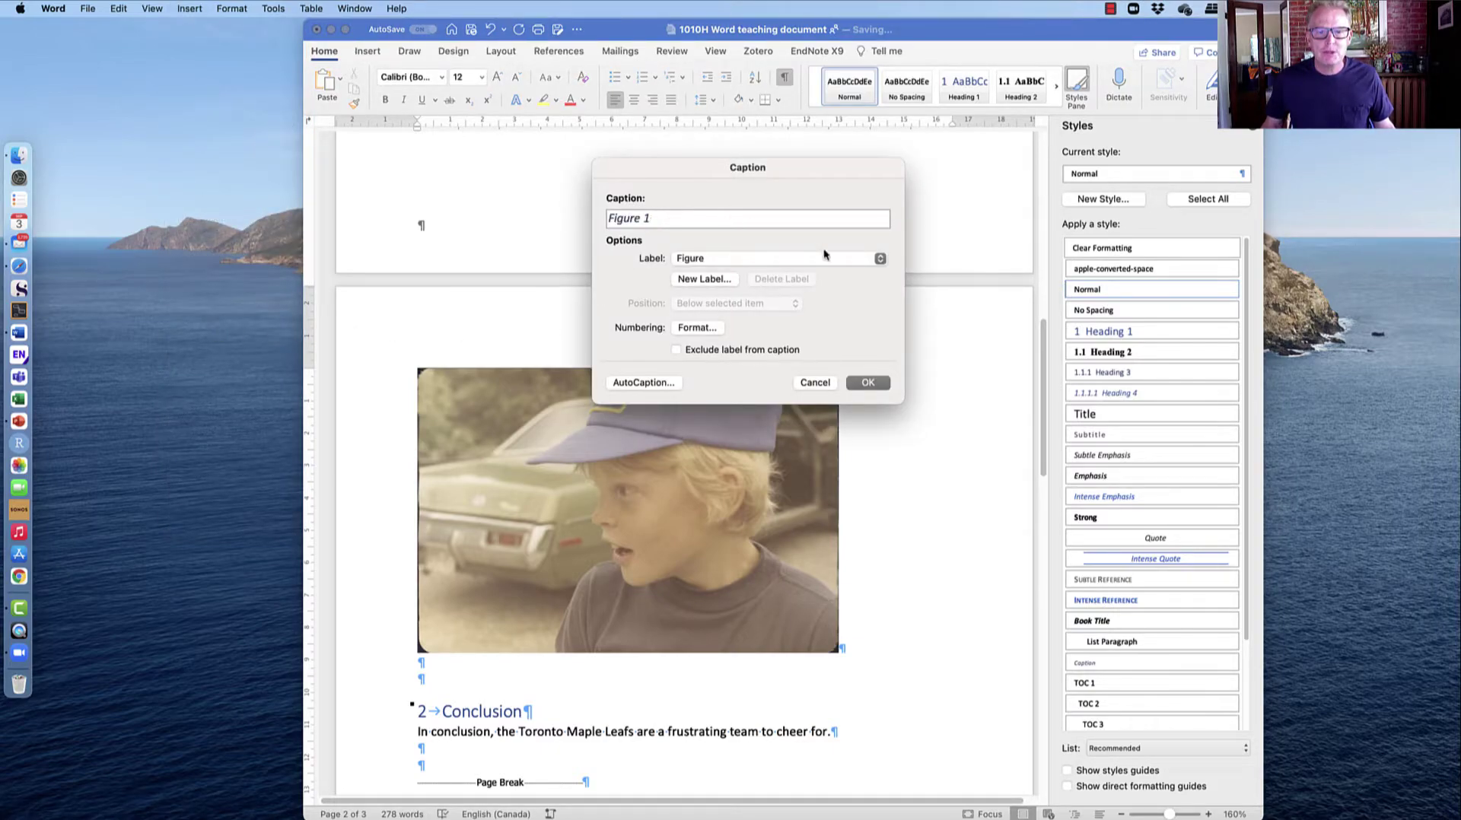
{"action": "left_click", "coordinate": [881, 258]}
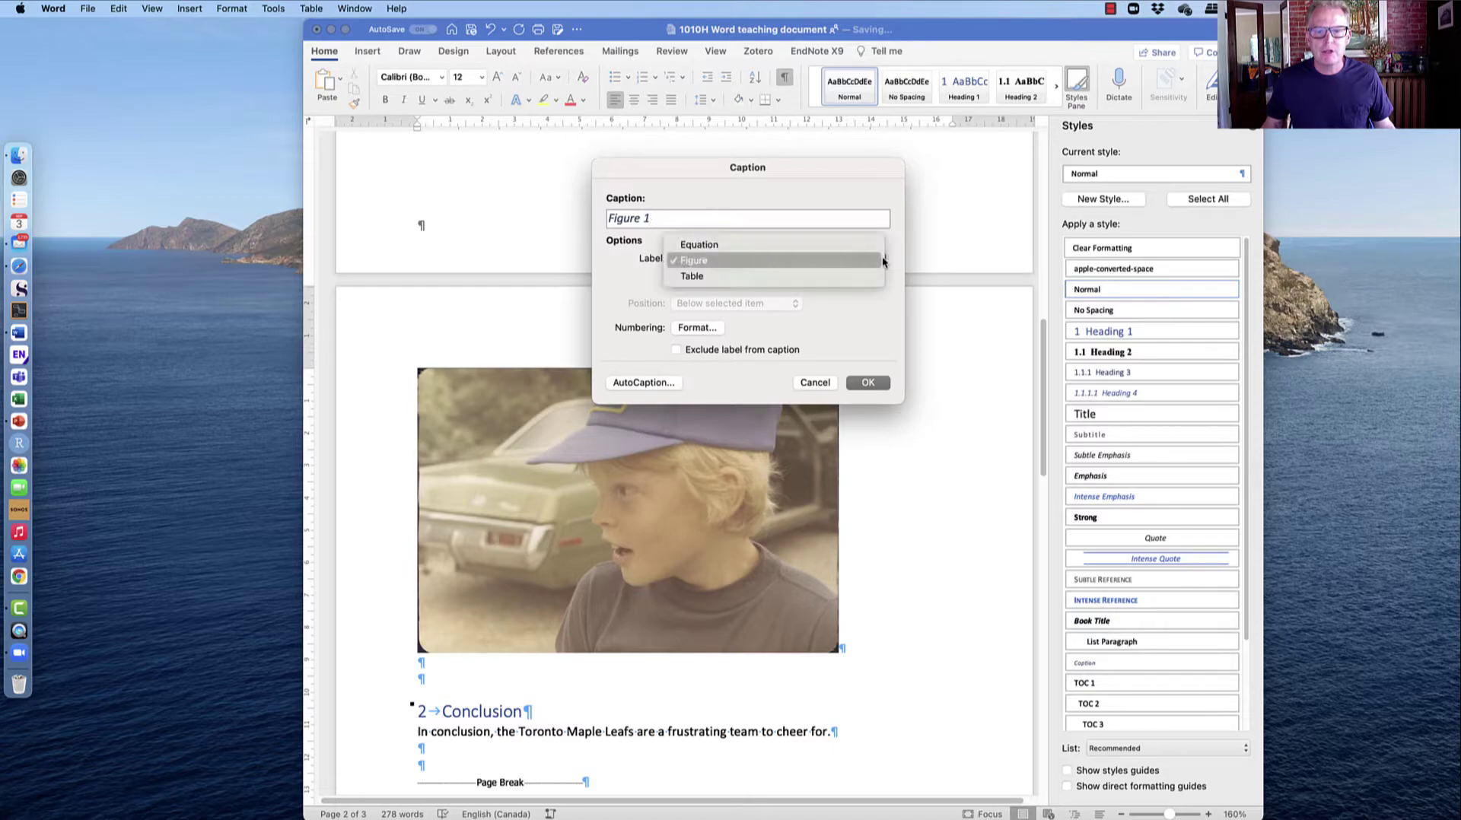
{"action": "left_click", "coordinate": [829, 263]}
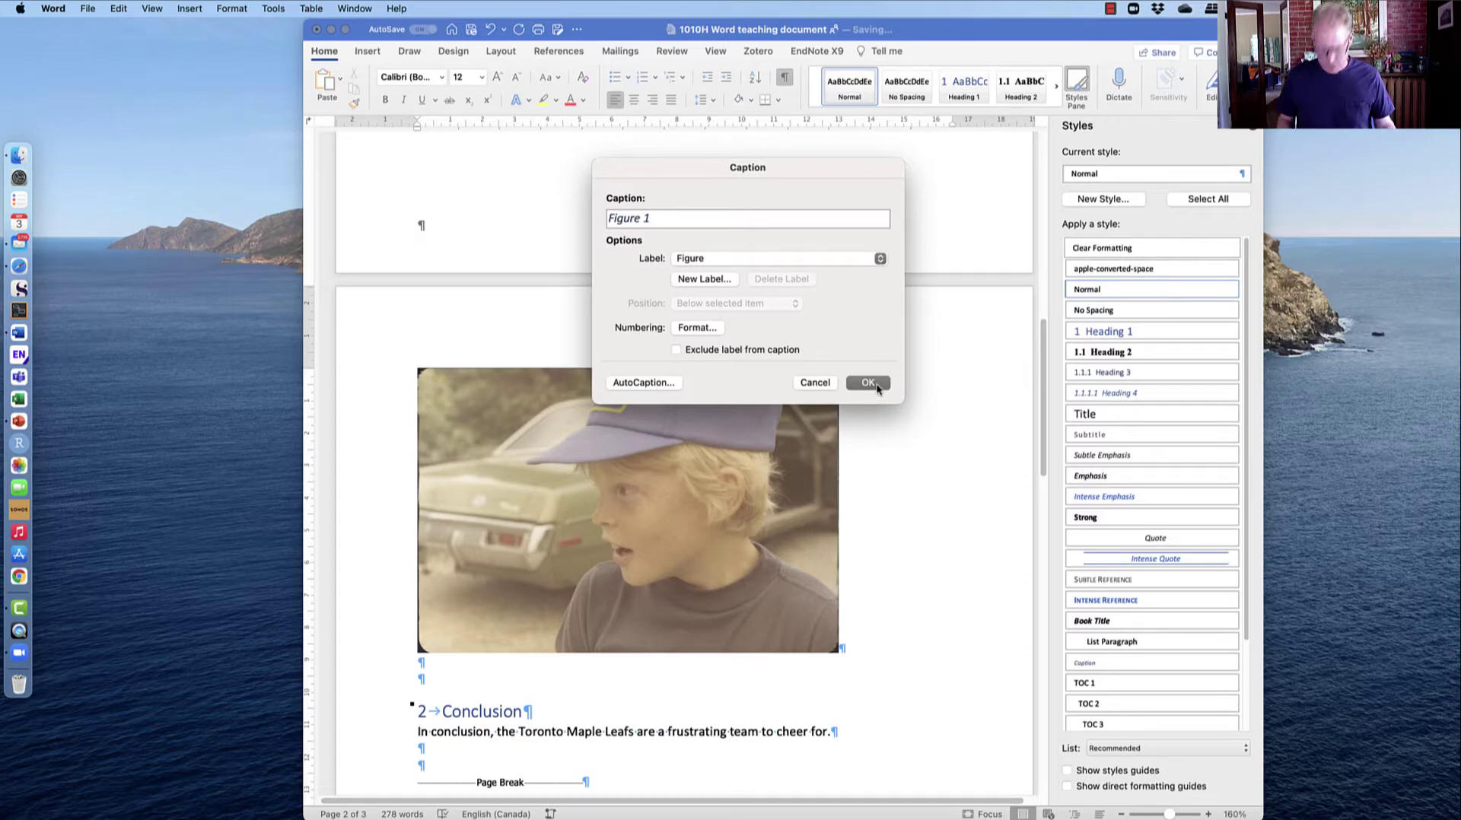
{"action": "type", "text": "."}
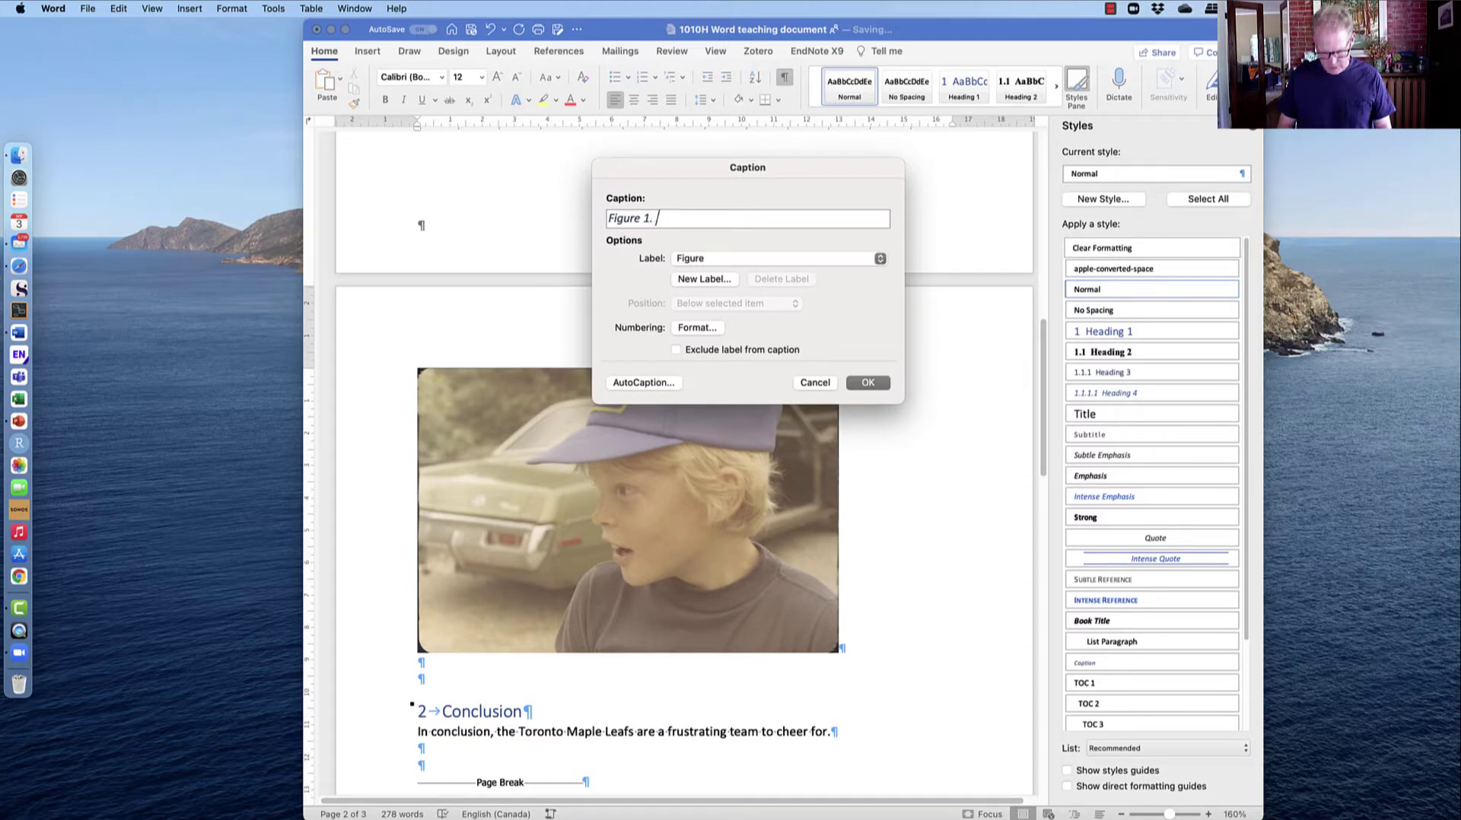
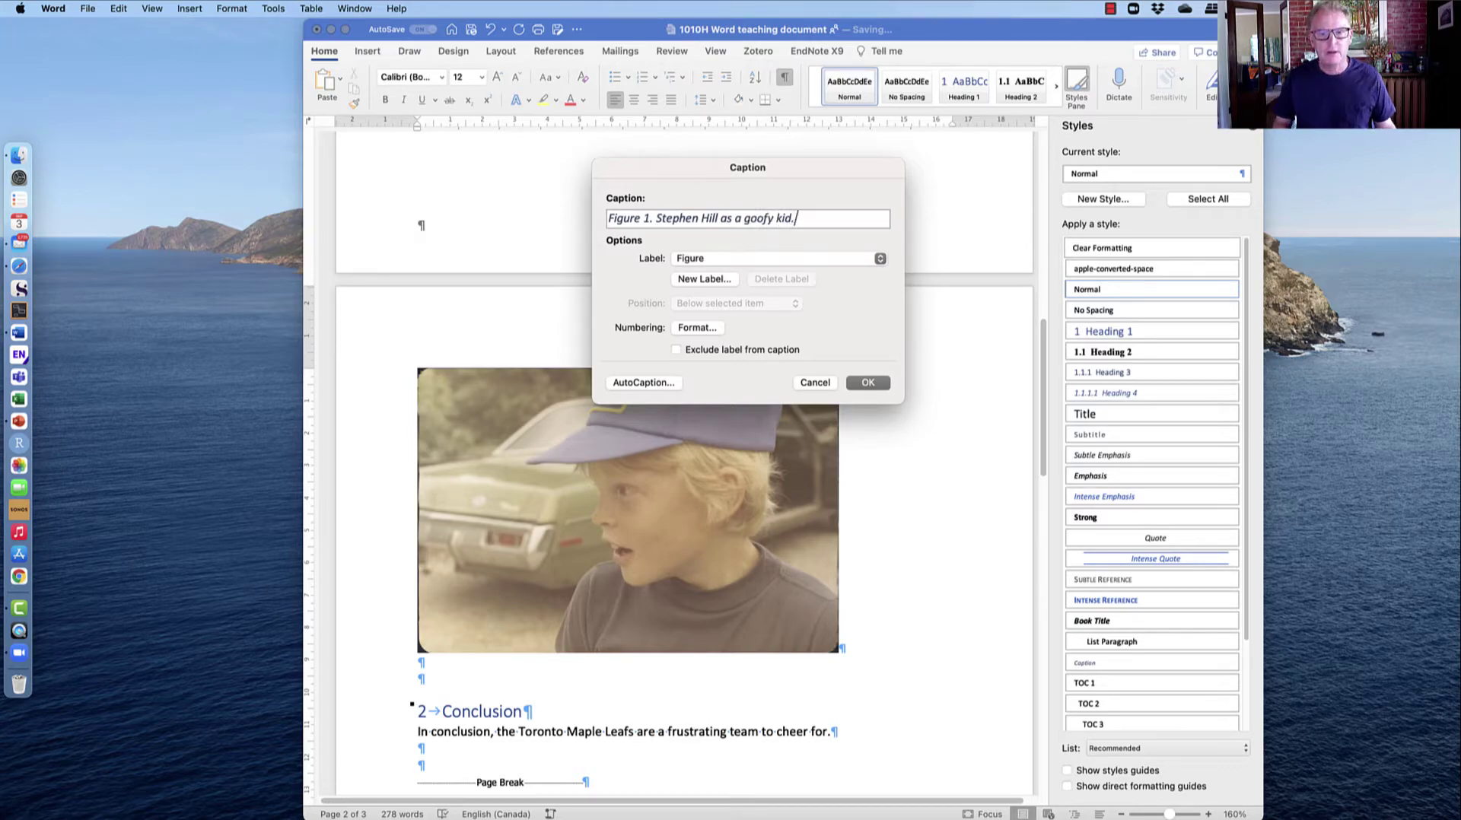
{"action": "left_click", "coordinate": [867, 383]}
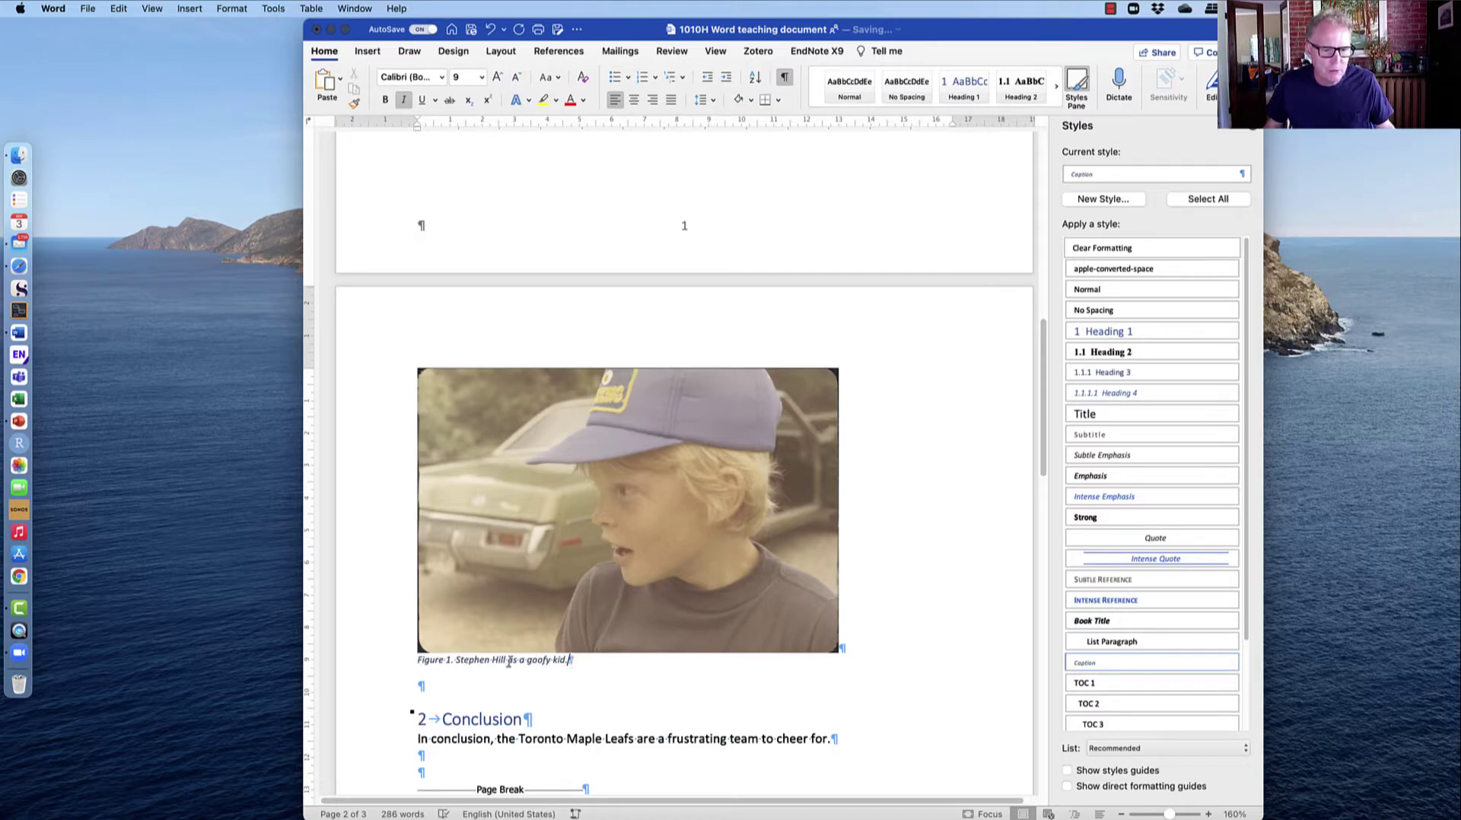
Shrink the Figure 1 photo with a corner handle to roughly 10.7 × 7.25 cm.
{"action": "left_click_drag", "start_coordinate": [489, 661], "coordinate": [423, 658]}
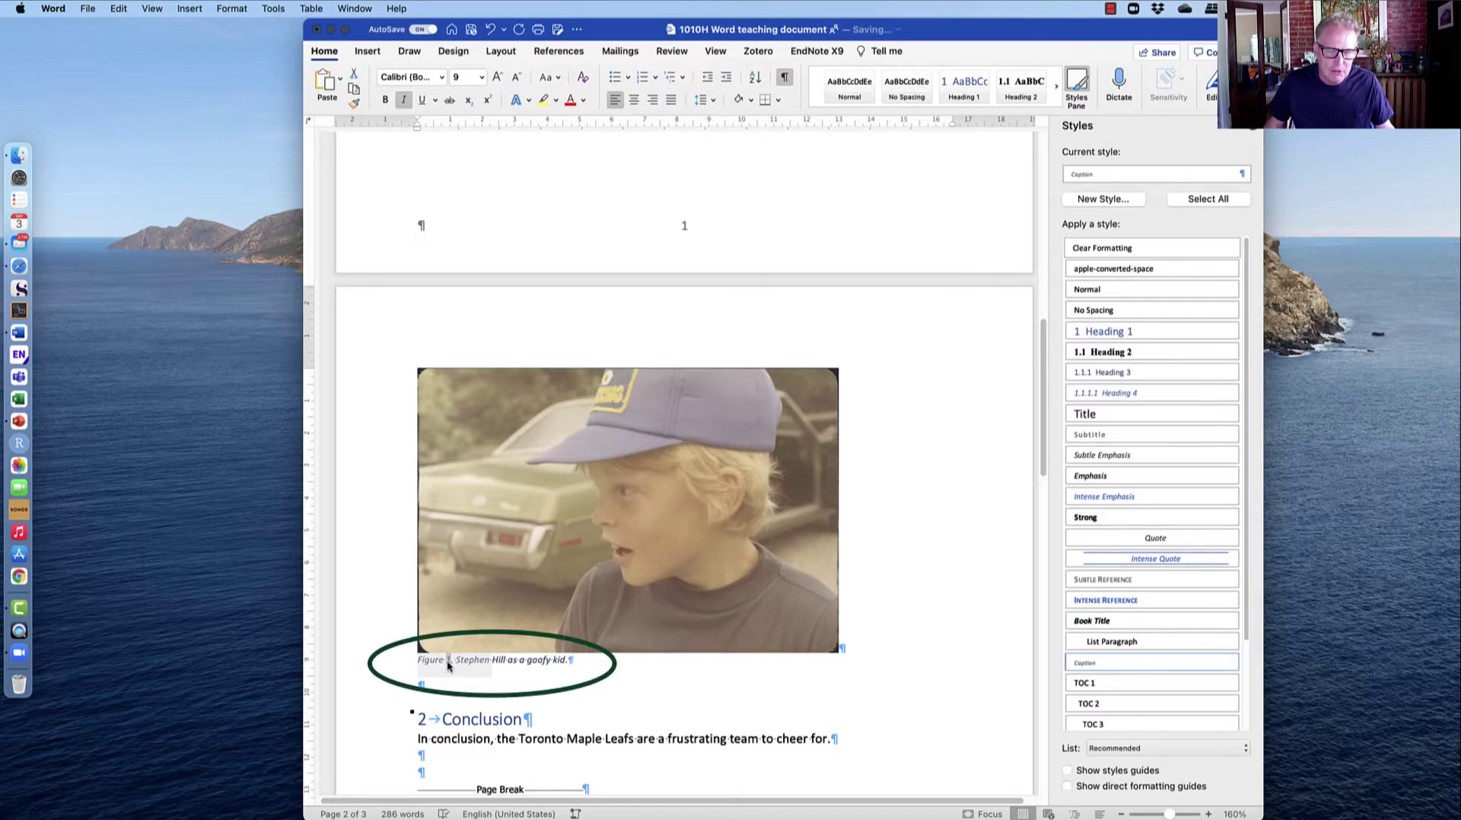
{"action": "left_click", "coordinate": [506, 660]}
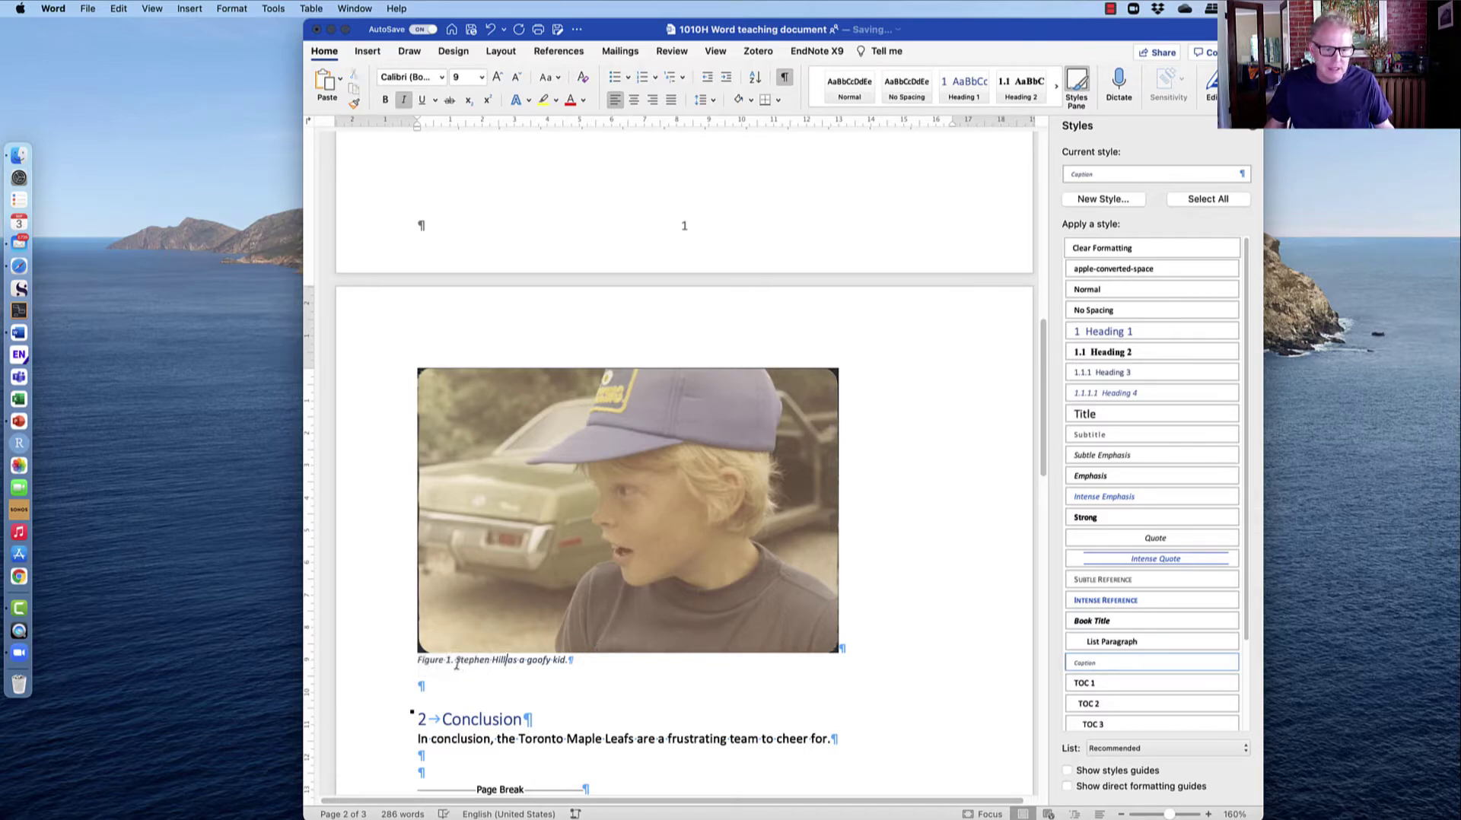
{"action": "left_click_drag", "start_coordinate": [426, 659], "coordinate": [491, 659]}
{"action": "left_click", "coordinate": [525, 660]}
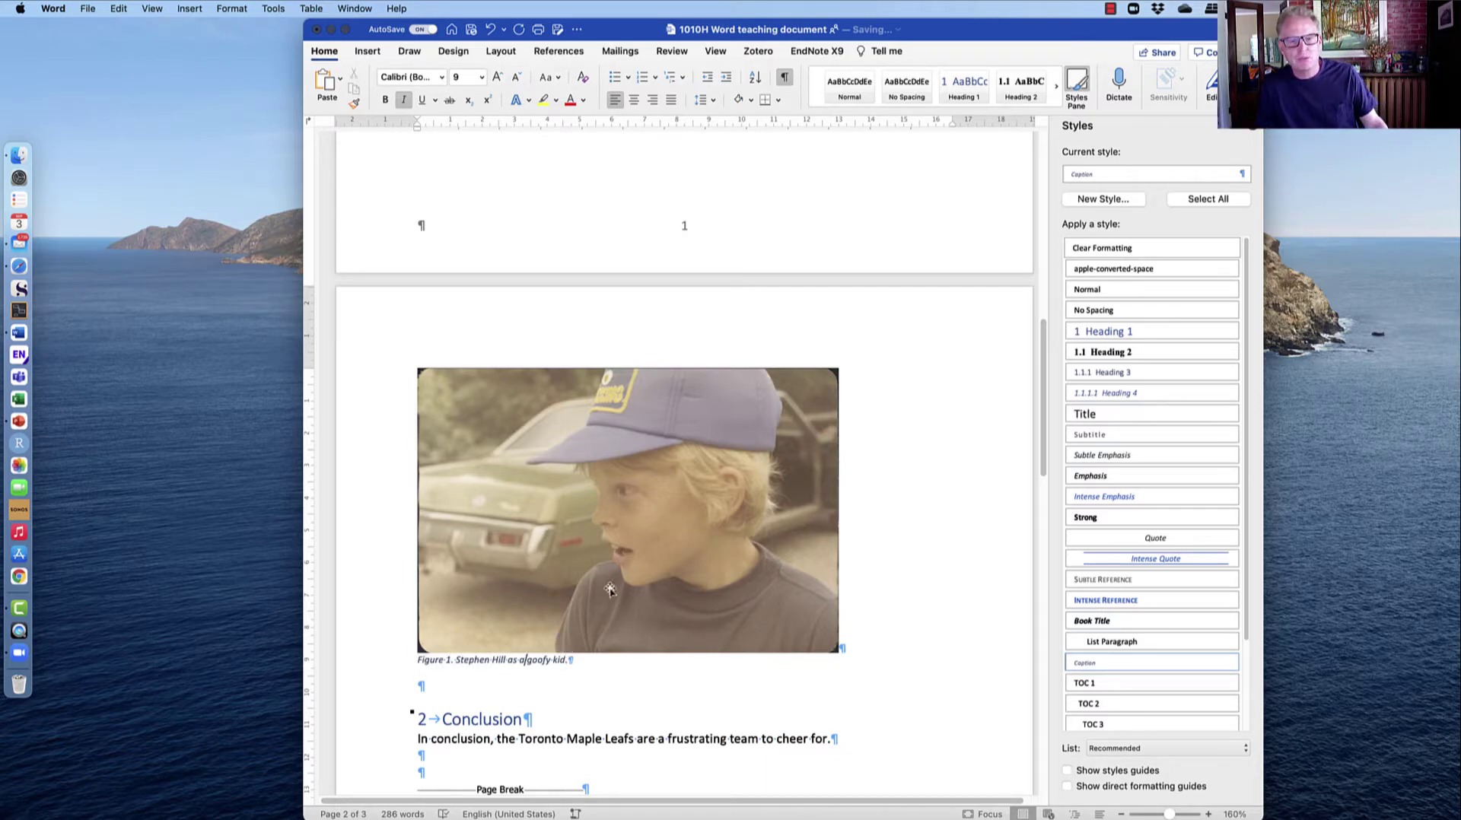
{"action": "left_click", "coordinate": [837, 369]}
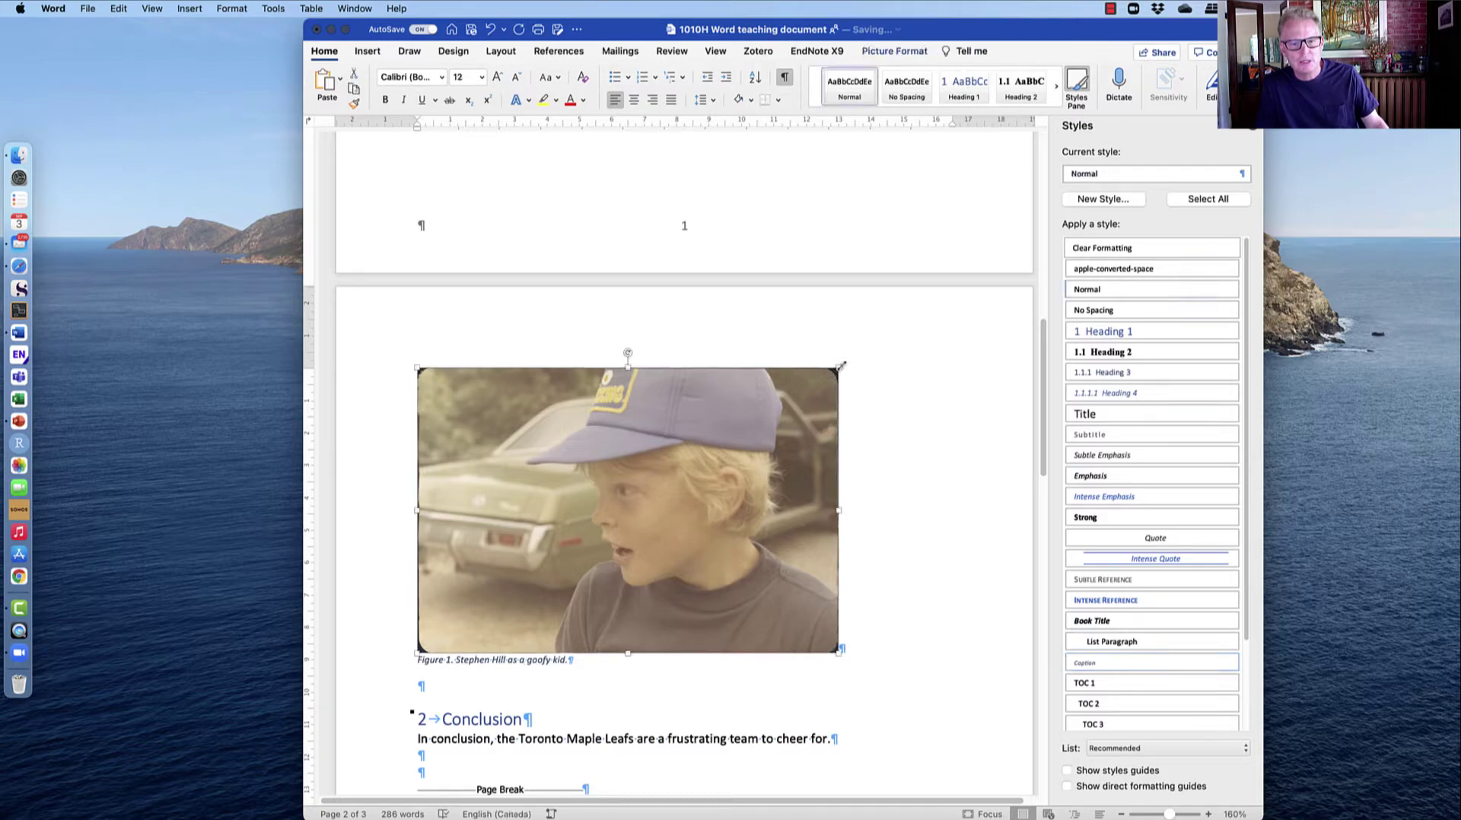
{"action": "left_click_drag", "start_coordinate": [838, 368], "coordinate": [749, 417]}
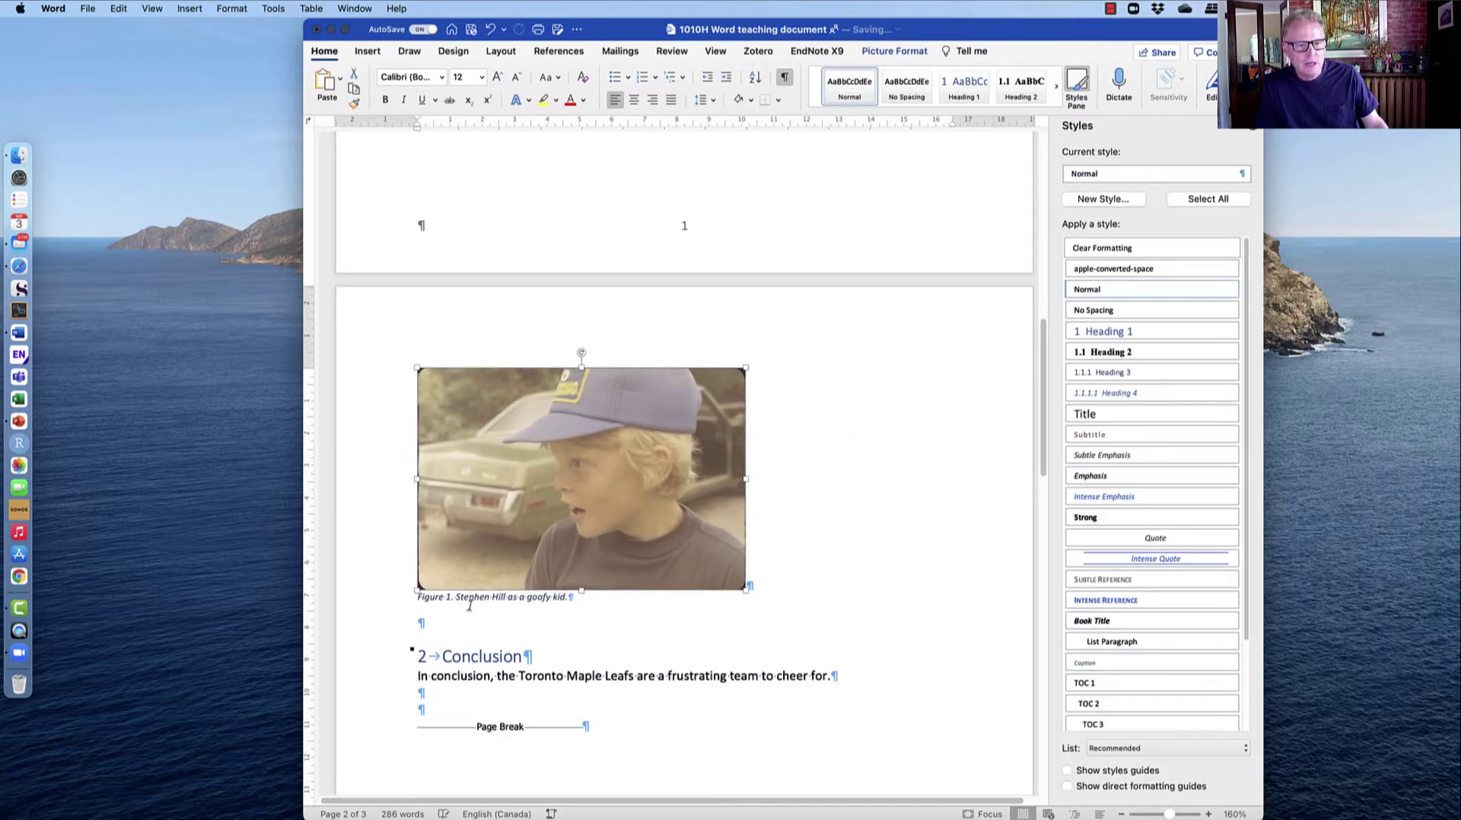
{"action": "scroll", "coordinate": [964, 575], "scroll_direction": "up", "scroll_amount": 3}
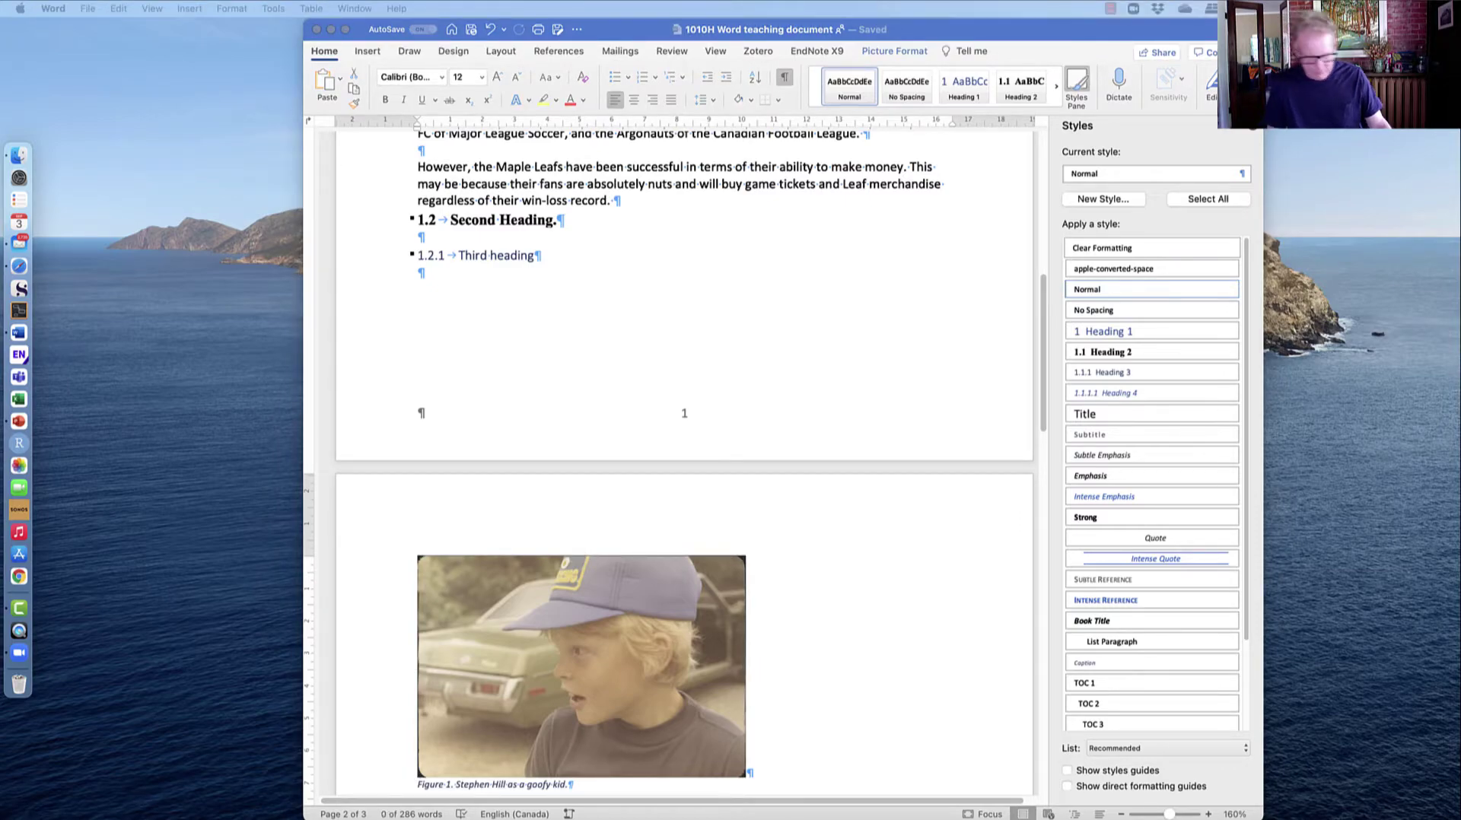
Paste the tree table (Oak, Sugar maple, Basswood, Red Pine) below the Figure 1 caption.
{"action": "left_click", "coordinate": [447, 239]}
{"action": "scroll", "coordinate": [449, 297], "scroll_direction": "down", "scroll_amount": 5}
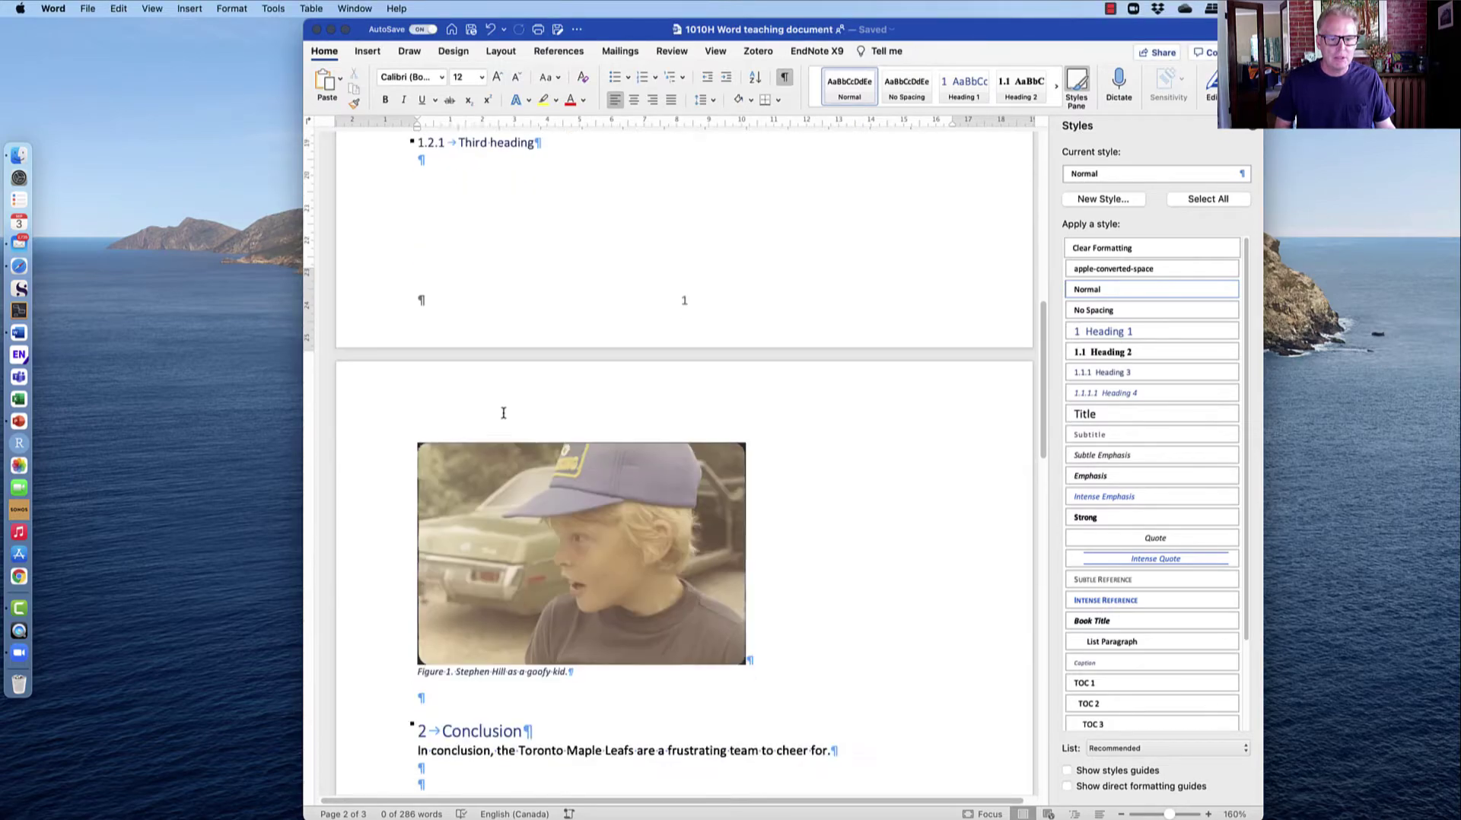
{"action": "left_click", "coordinate": [446, 553]}
{"action": "key", "text": "Return"}
{"action": "key", "text": "Return"}
{"action": "key", "text": "Return"}
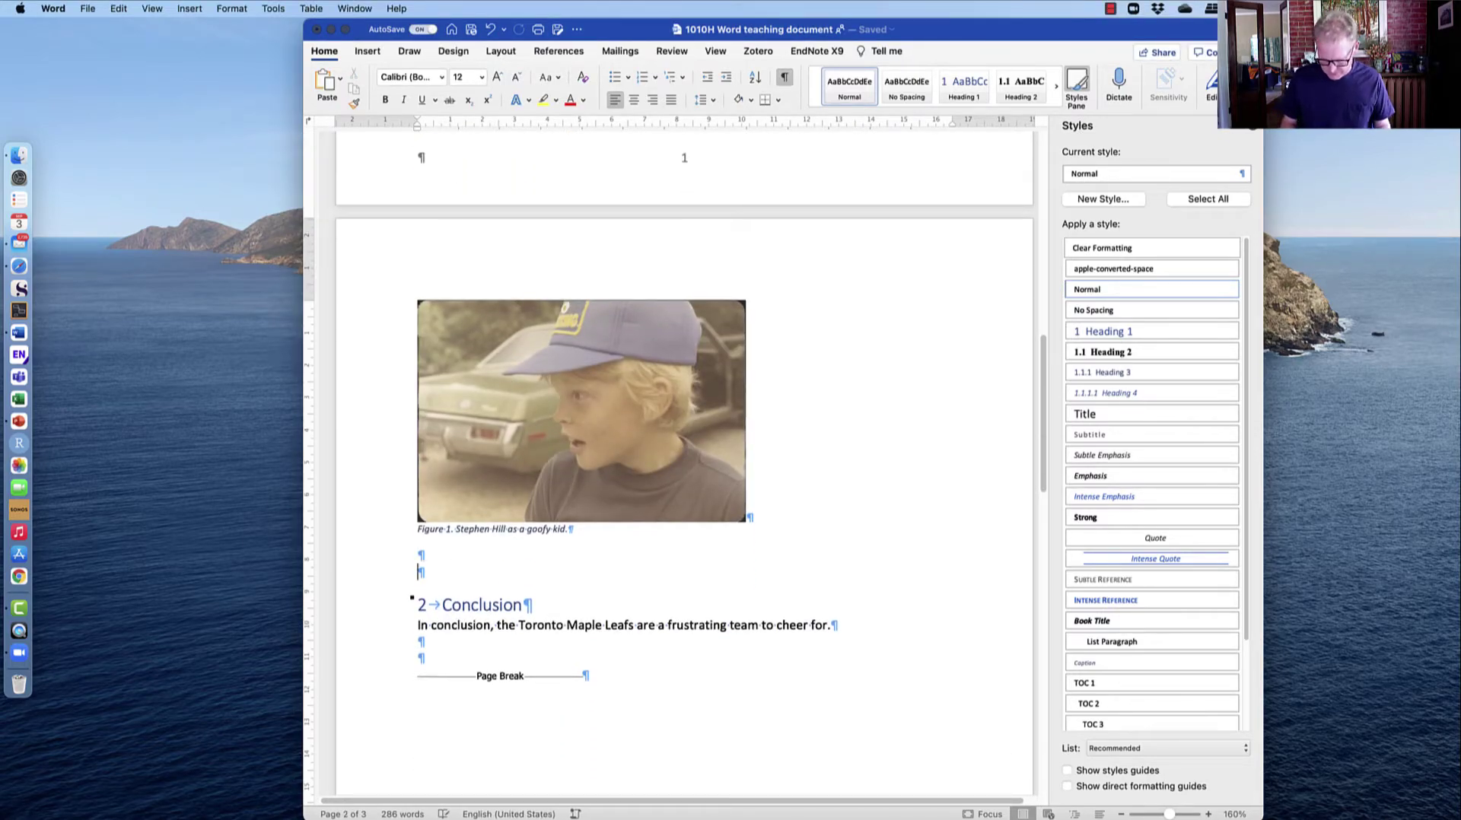
{"action": "type", "text": "Type of Tree\tDiameter (cm)\tHeight (m) Oak\t25\t6 Sugar maple\t30\t10 Basswood\t10\t5 Red Pine\t15\t9"}
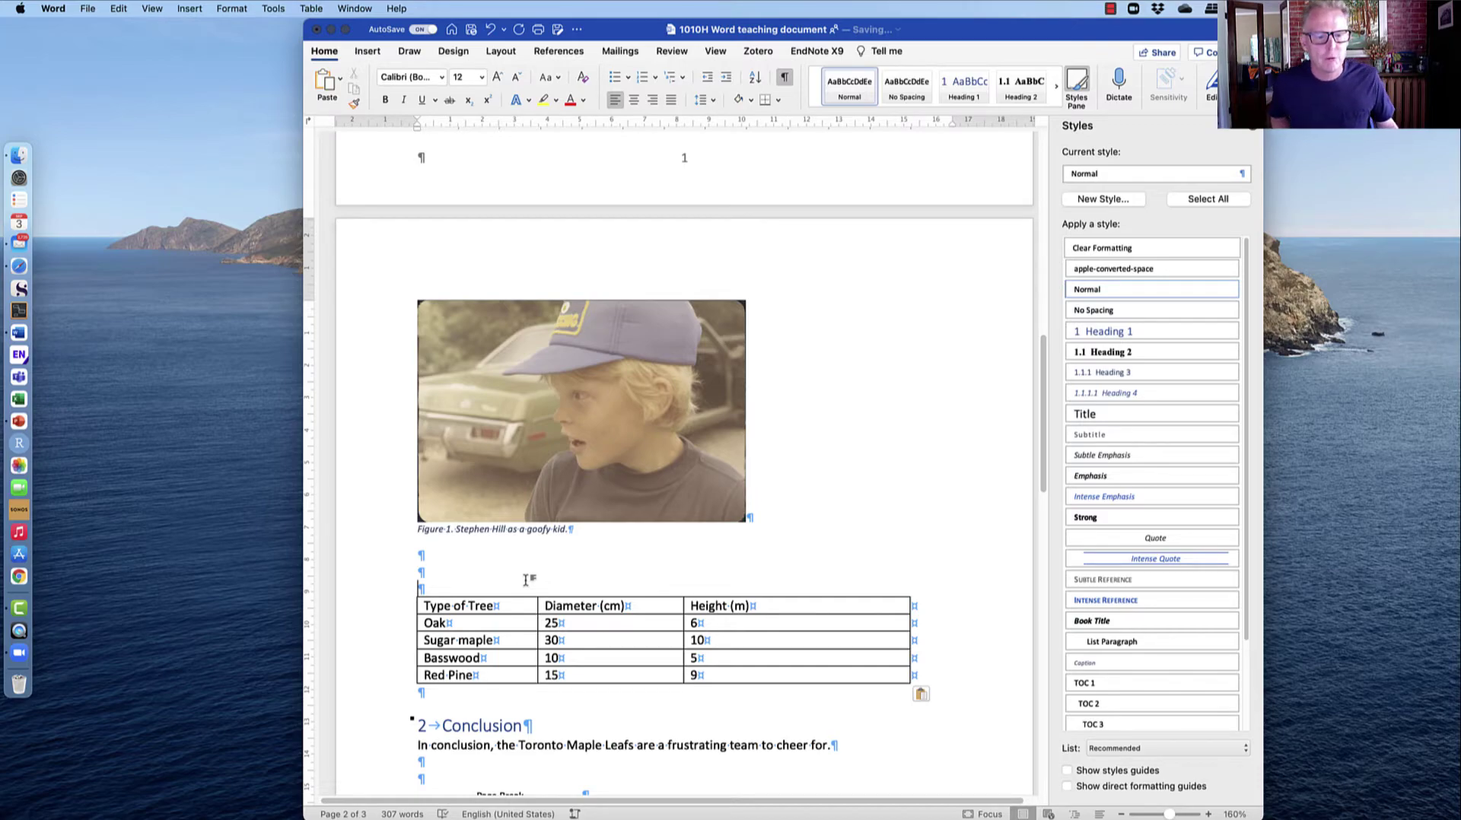
Insert the caption 'Table 1. Showing tree measurements.' with the Table label above the table.
{"action": "left_click", "coordinate": [189, 9]}
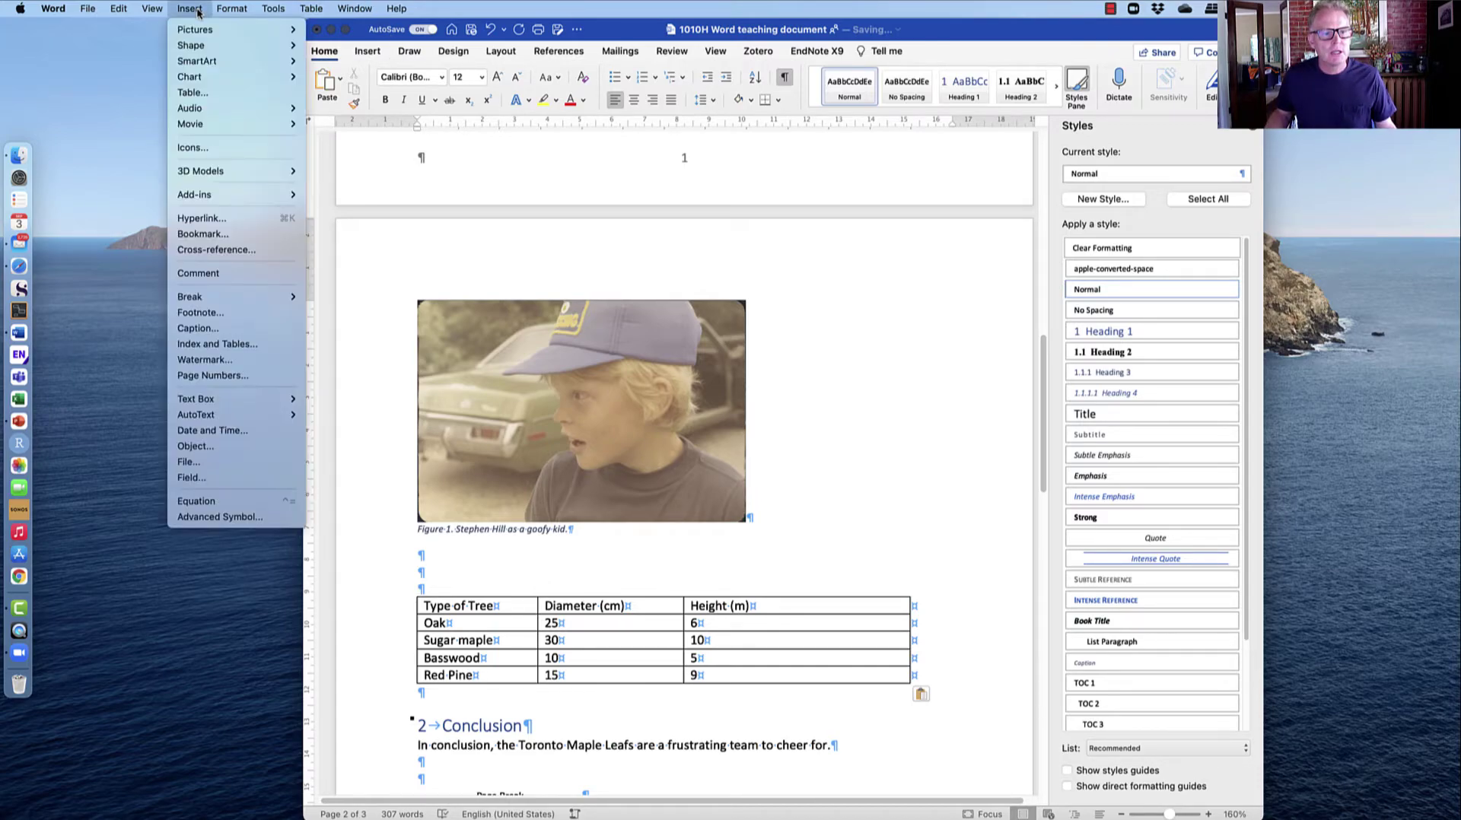
{"action": "left_click", "coordinate": [195, 328]}
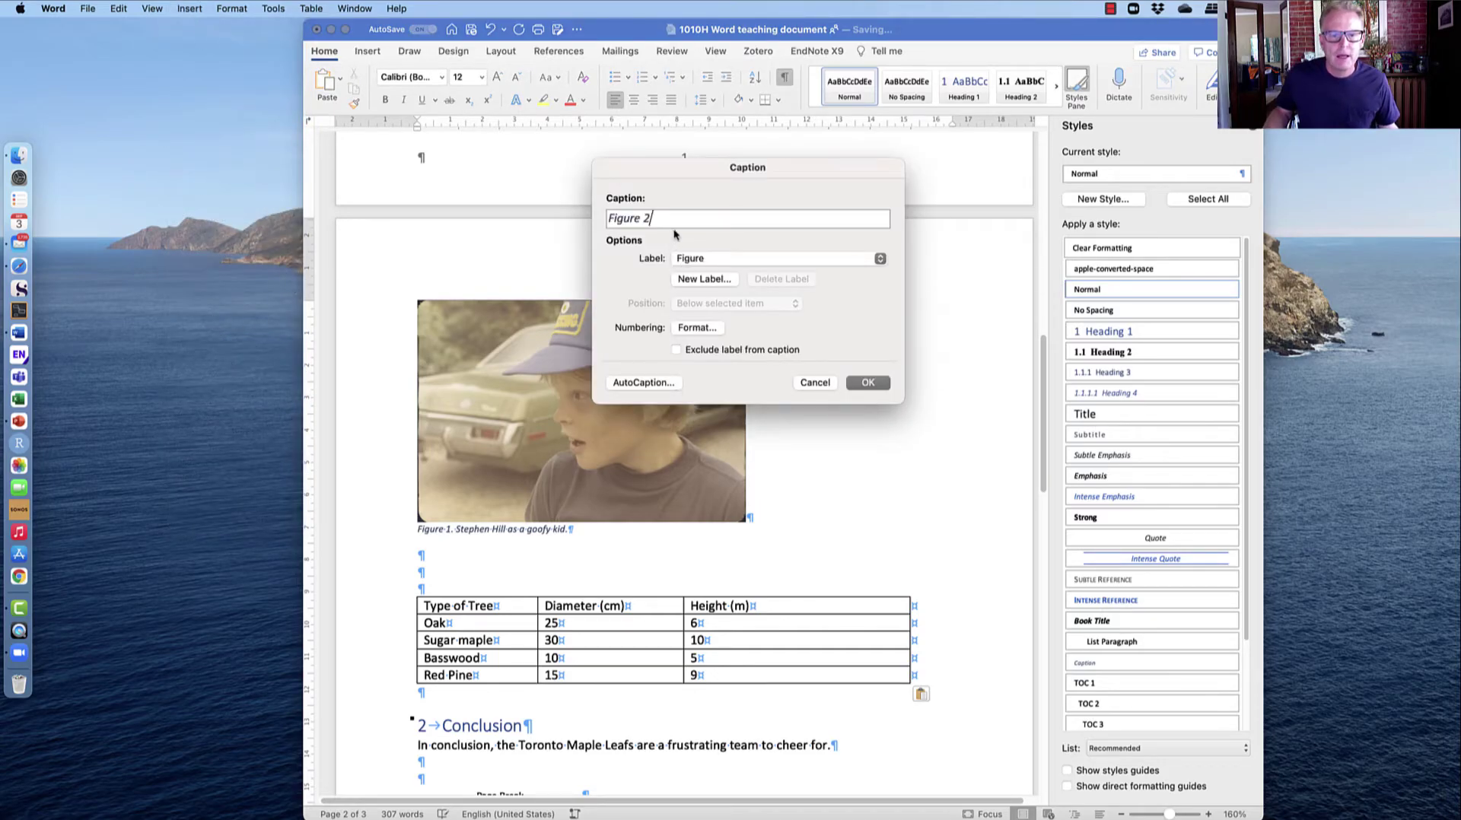
{"action": "left_click", "coordinate": [865, 260]}
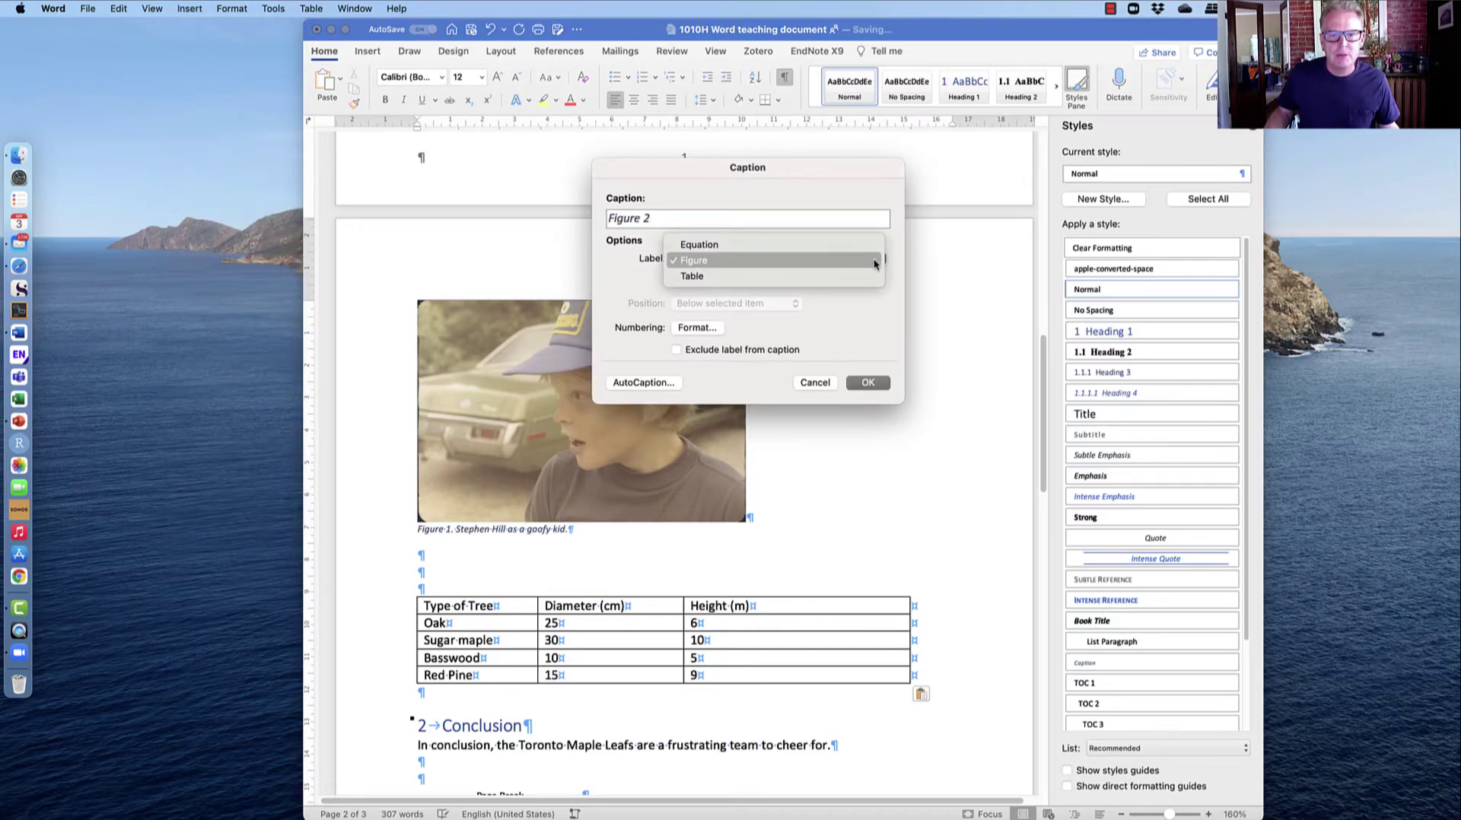
{"action": "left_click", "coordinate": [819, 274]}
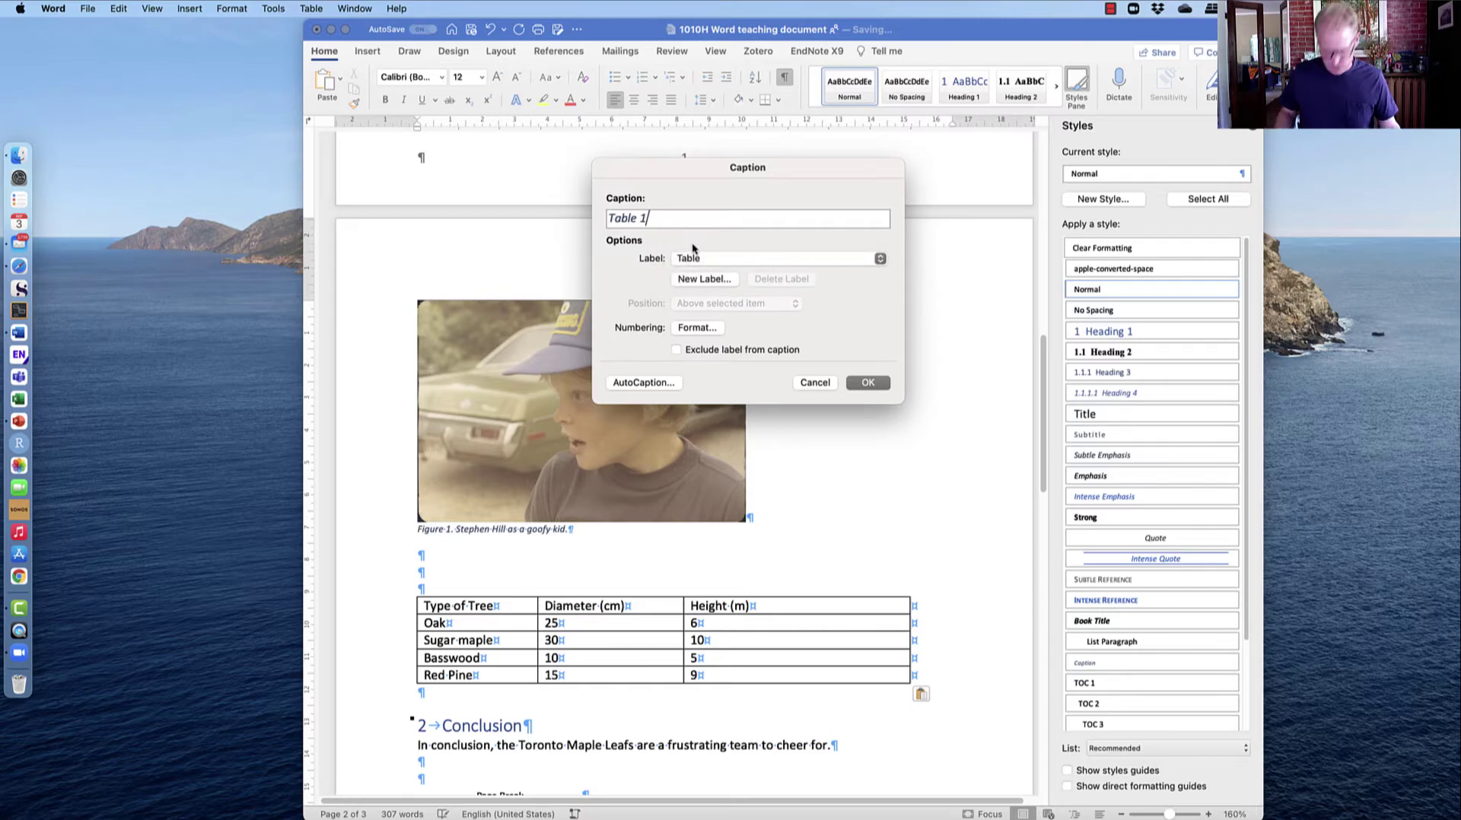
{"action": "type", "text": ". Showing tree meas"}
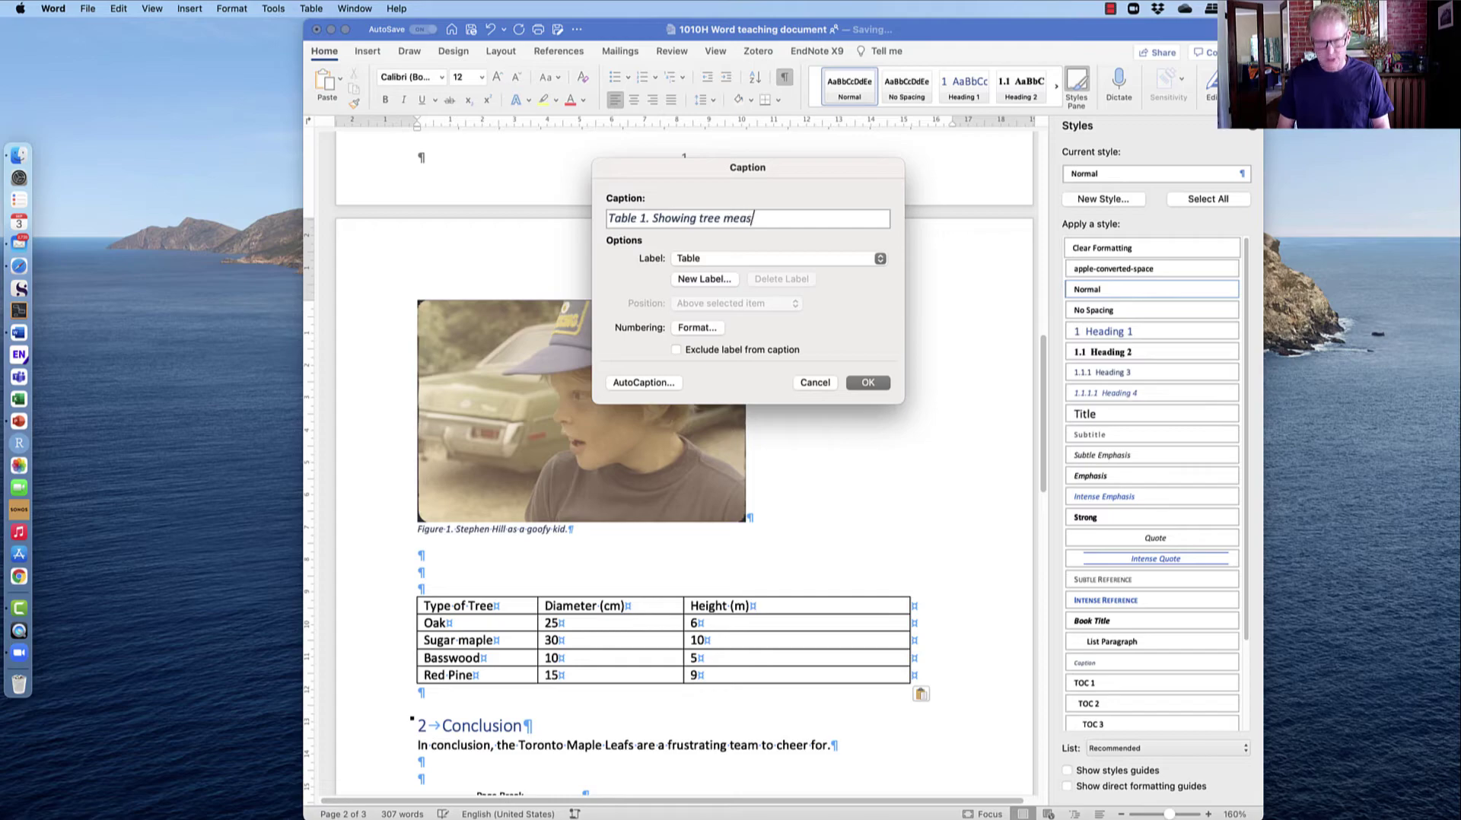
{"action": "type", "text": "urements."}
{"action": "left_click", "coordinate": [867, 382]}
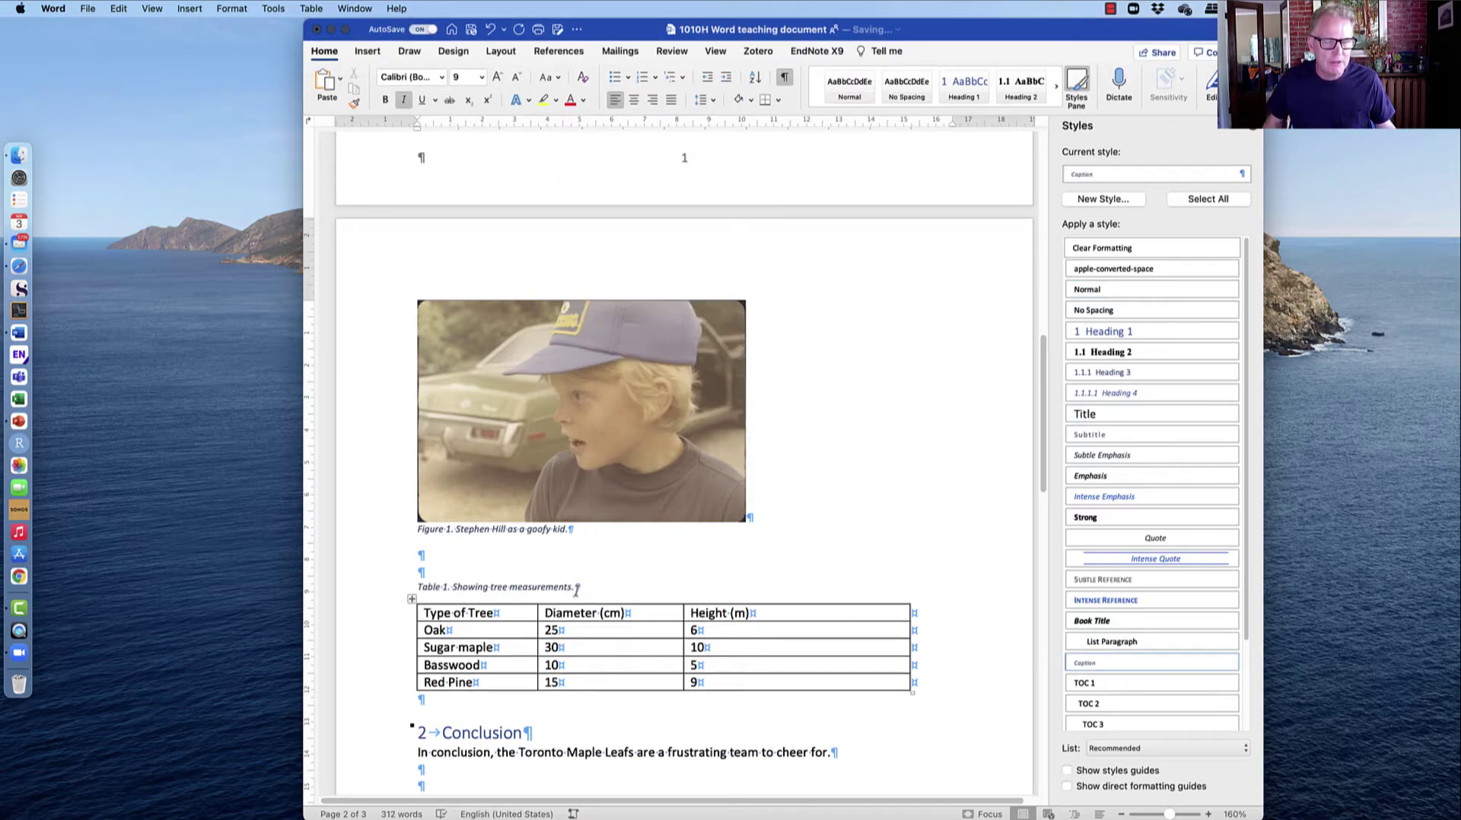
{"action": "left_click", "coordinate": [388, 594]}
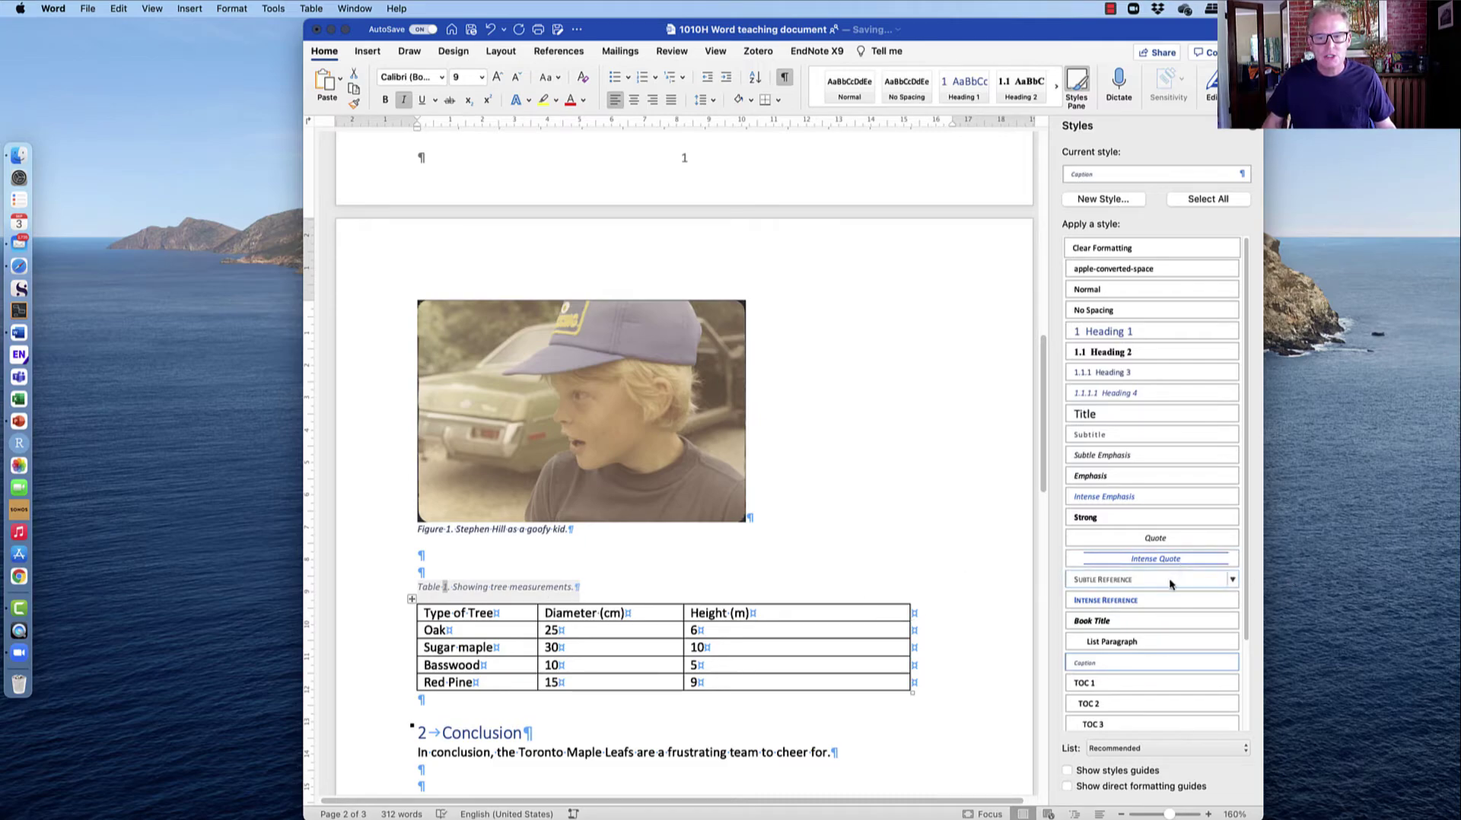
Set the selected table caption's font size to 11 pt.
{"action": "scroll", "coordinate": [1169, 577], "scroll_direction": "down", "scroll_amount": 3}
{"action": "scroll", "coordinate": [1170, 584], "scroll_direction": "up", "scroll_amount": 2}
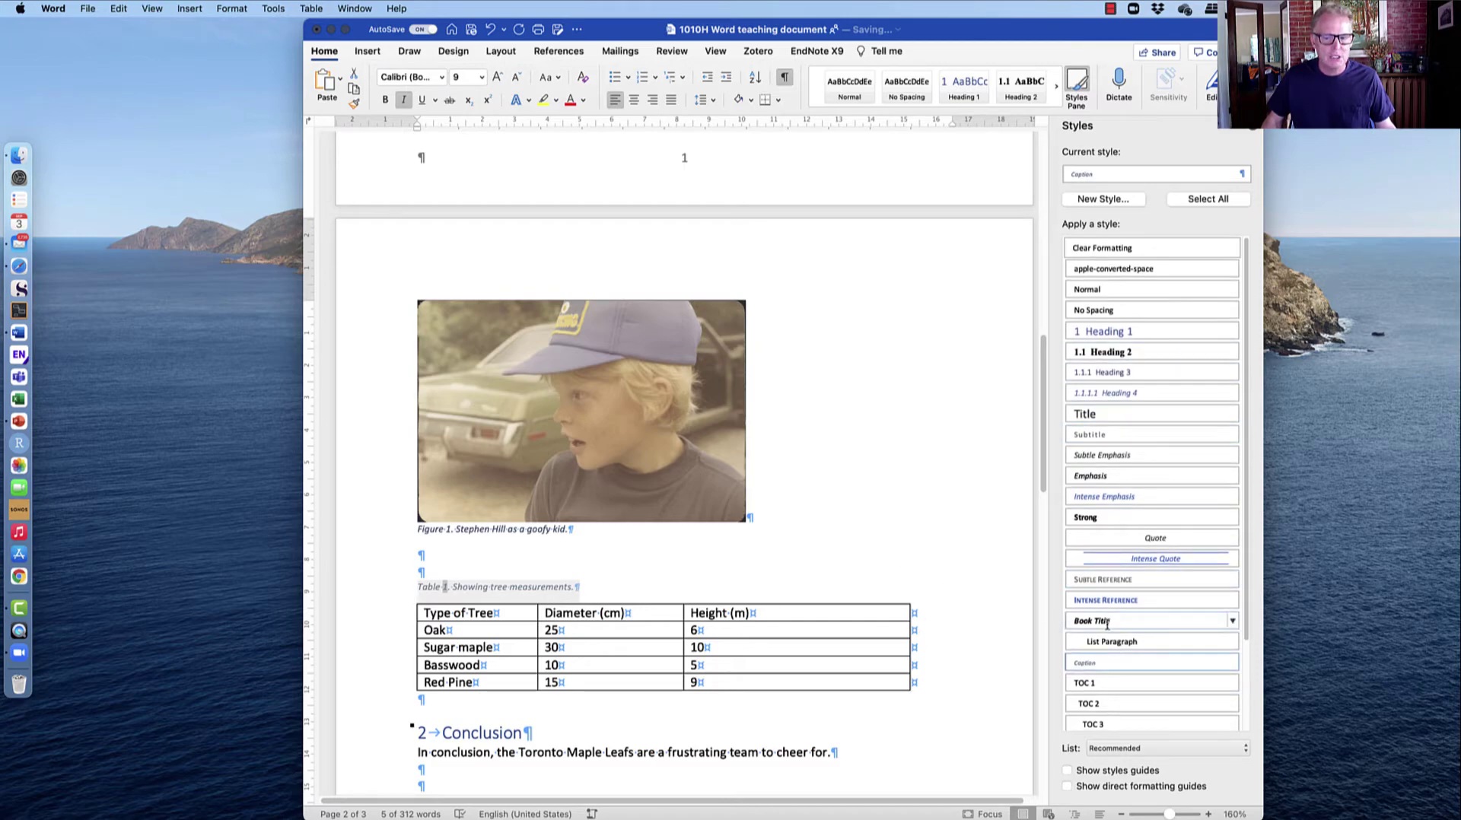
{"action": "left_click", "coordinate": [1230, 662]}
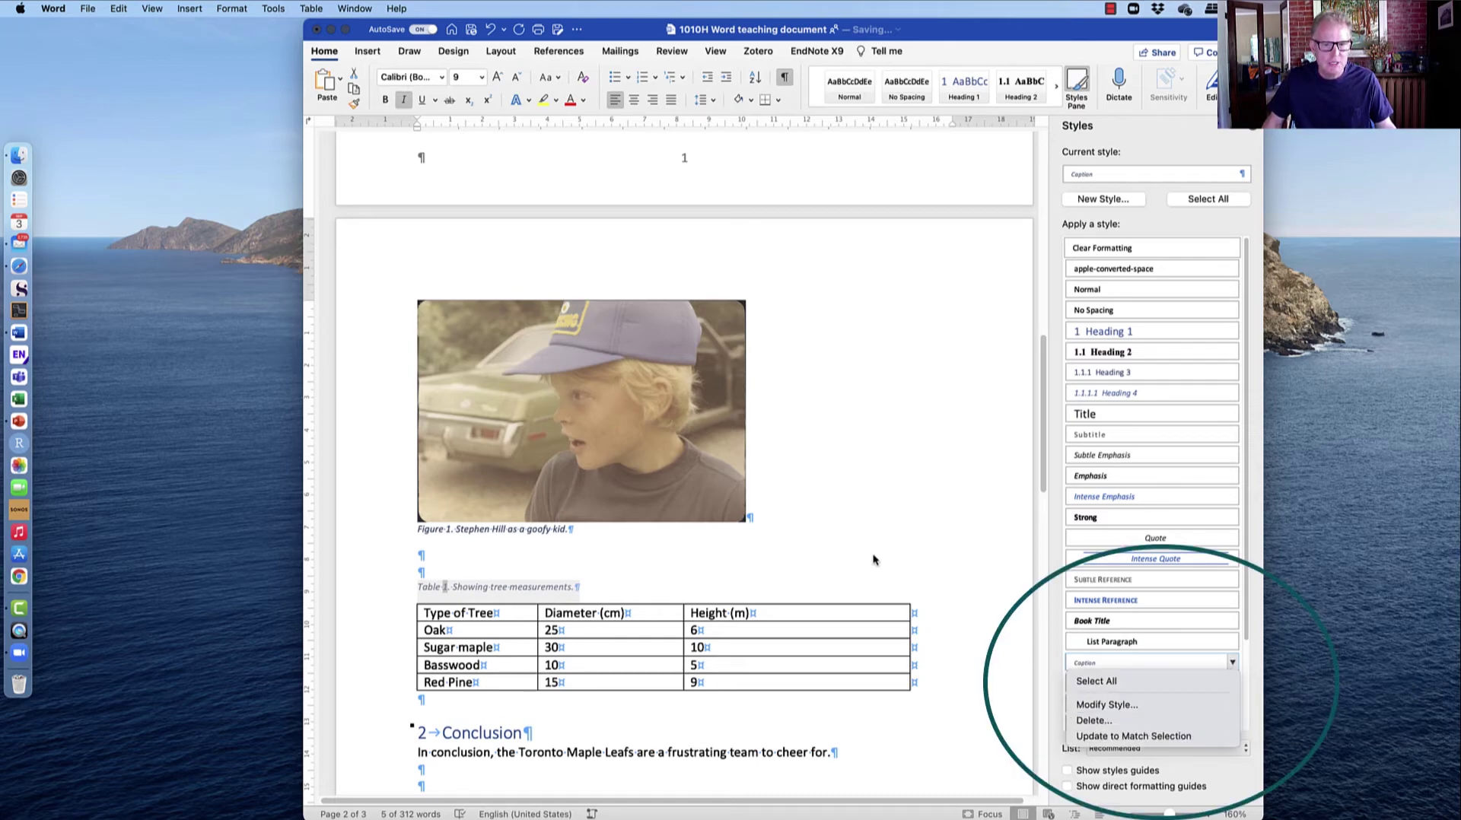
{"action": "left_click", "coordinate": [502, 599]}
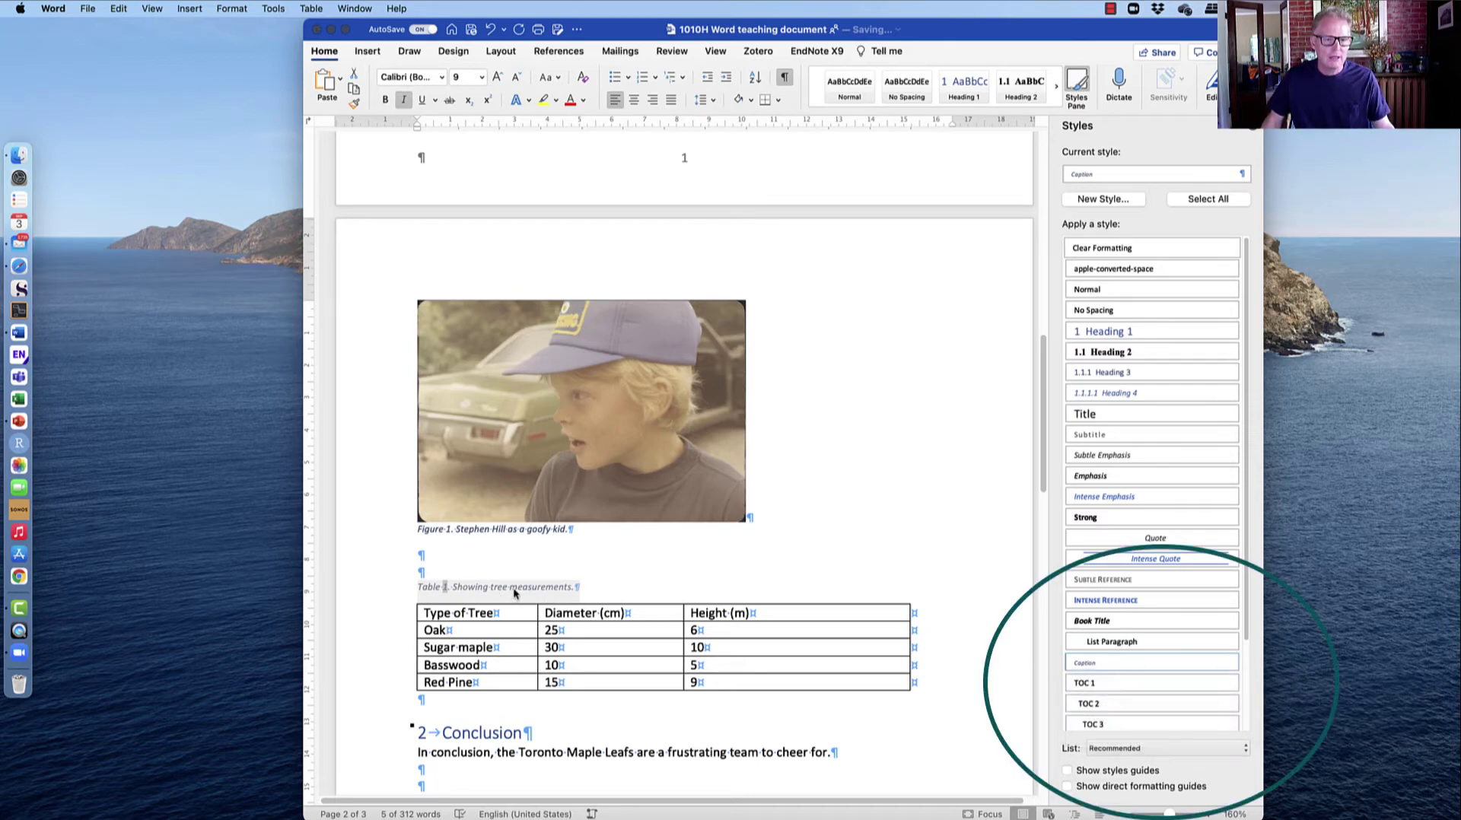
{"action": "left_click", "coordinate": [482, 81]}
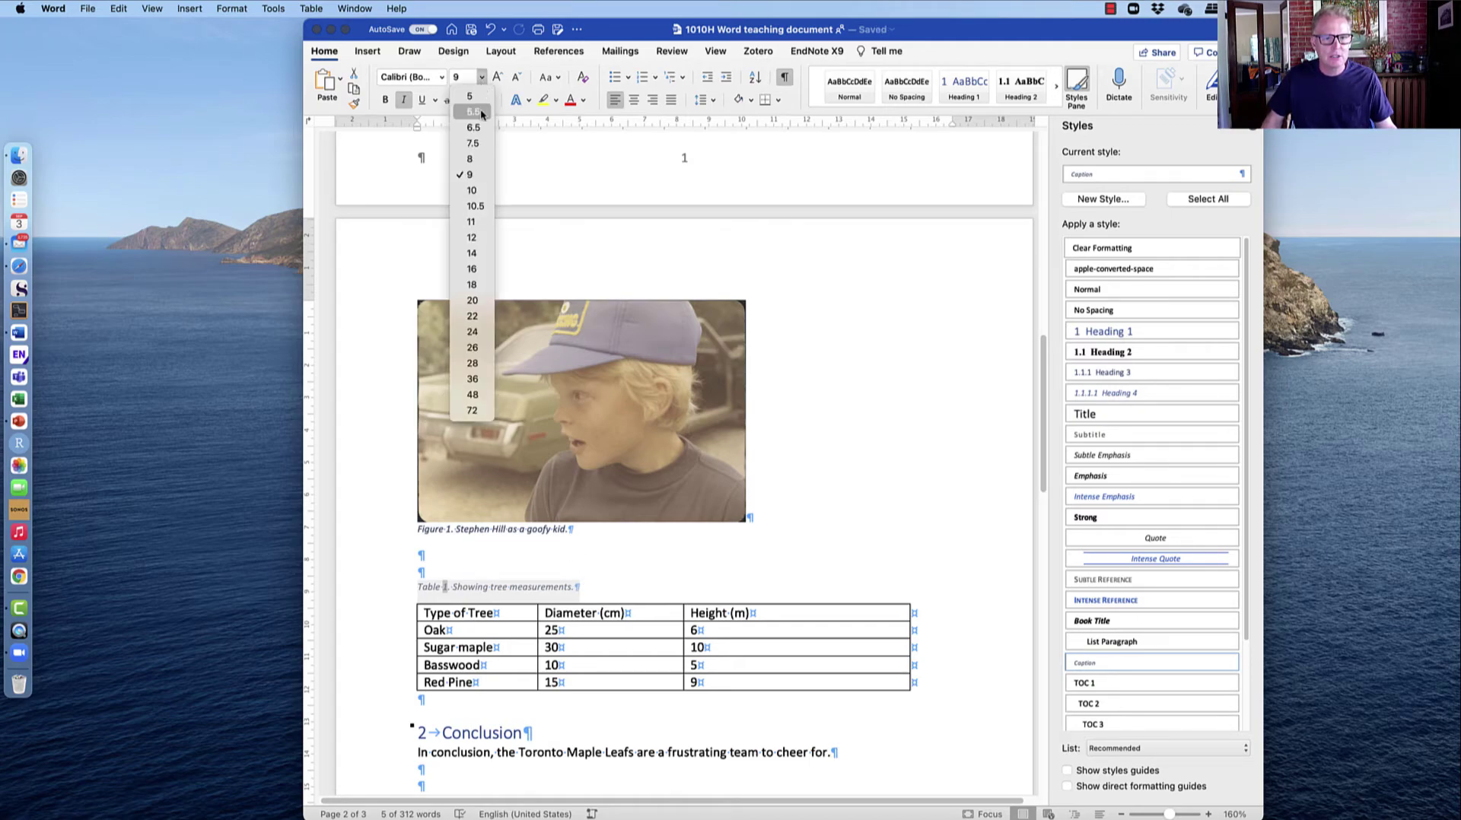
{"action": "left_click", "coordinate": [470, 222]}
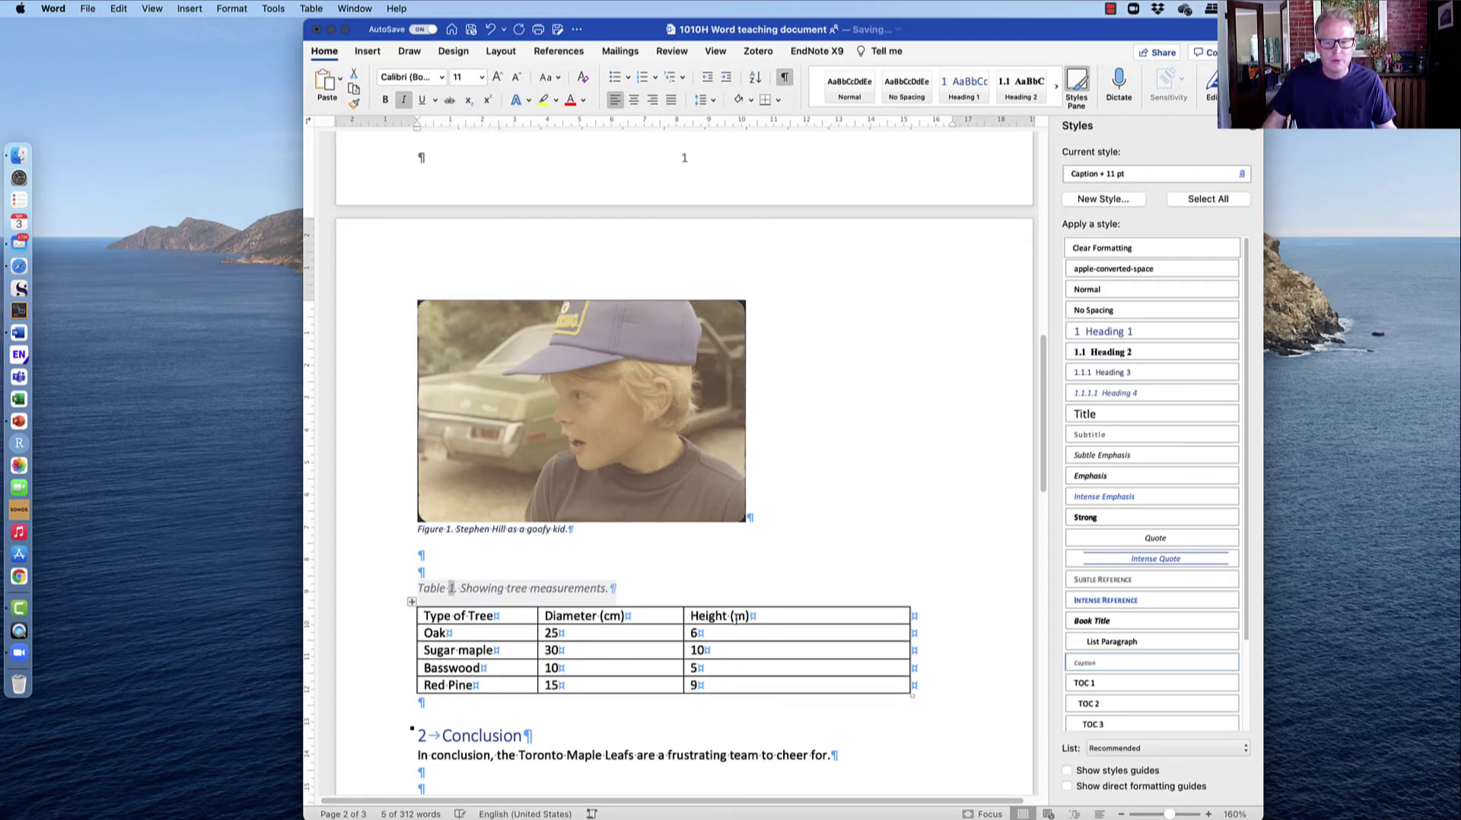
Update the Caption style to match the 11 pt caption.
{"action": "left_click", "coordinate": [1232, 662]}
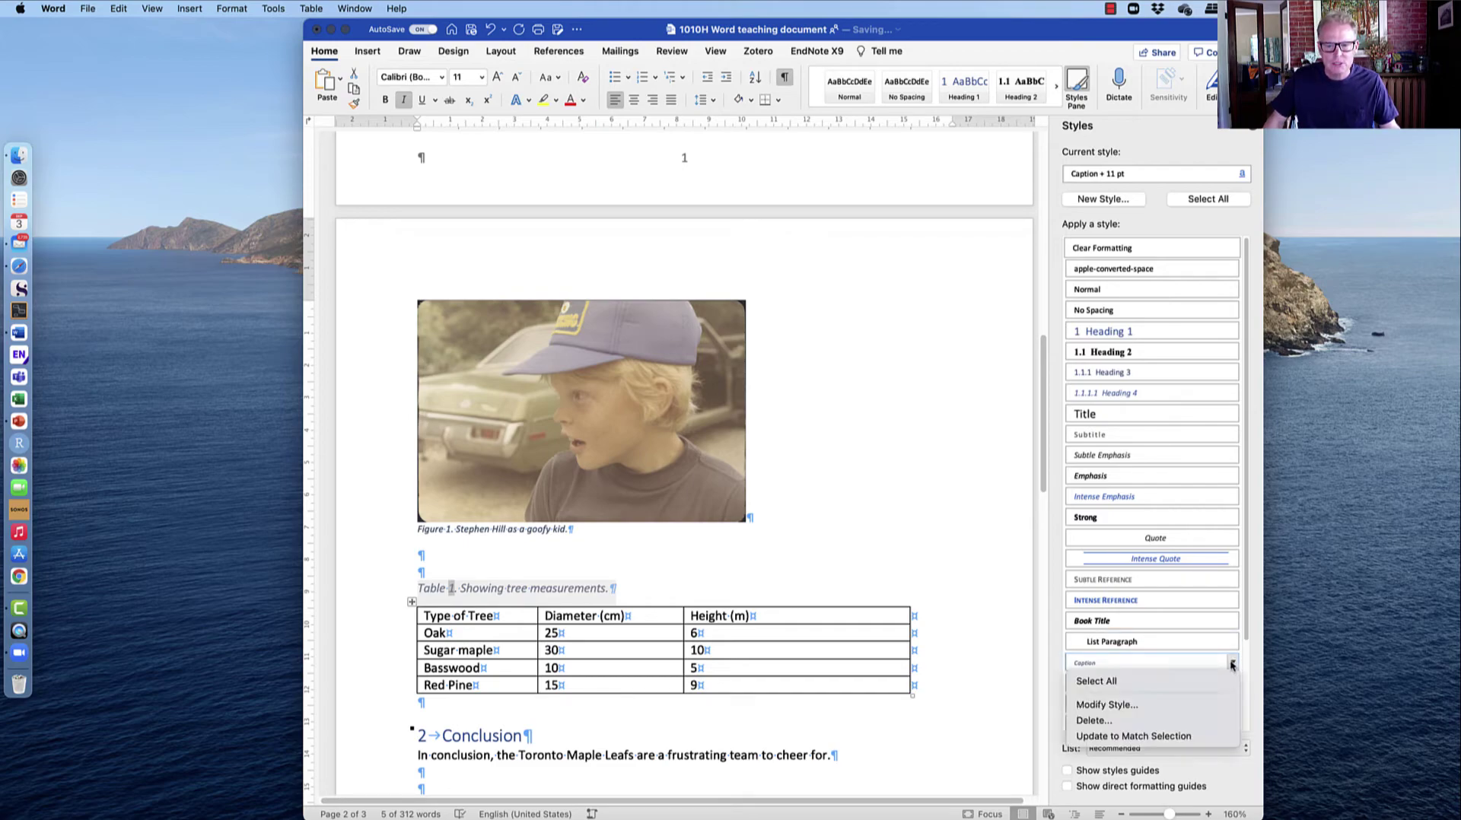
{"action": "left_click", "coordinate": [1175, 736]}
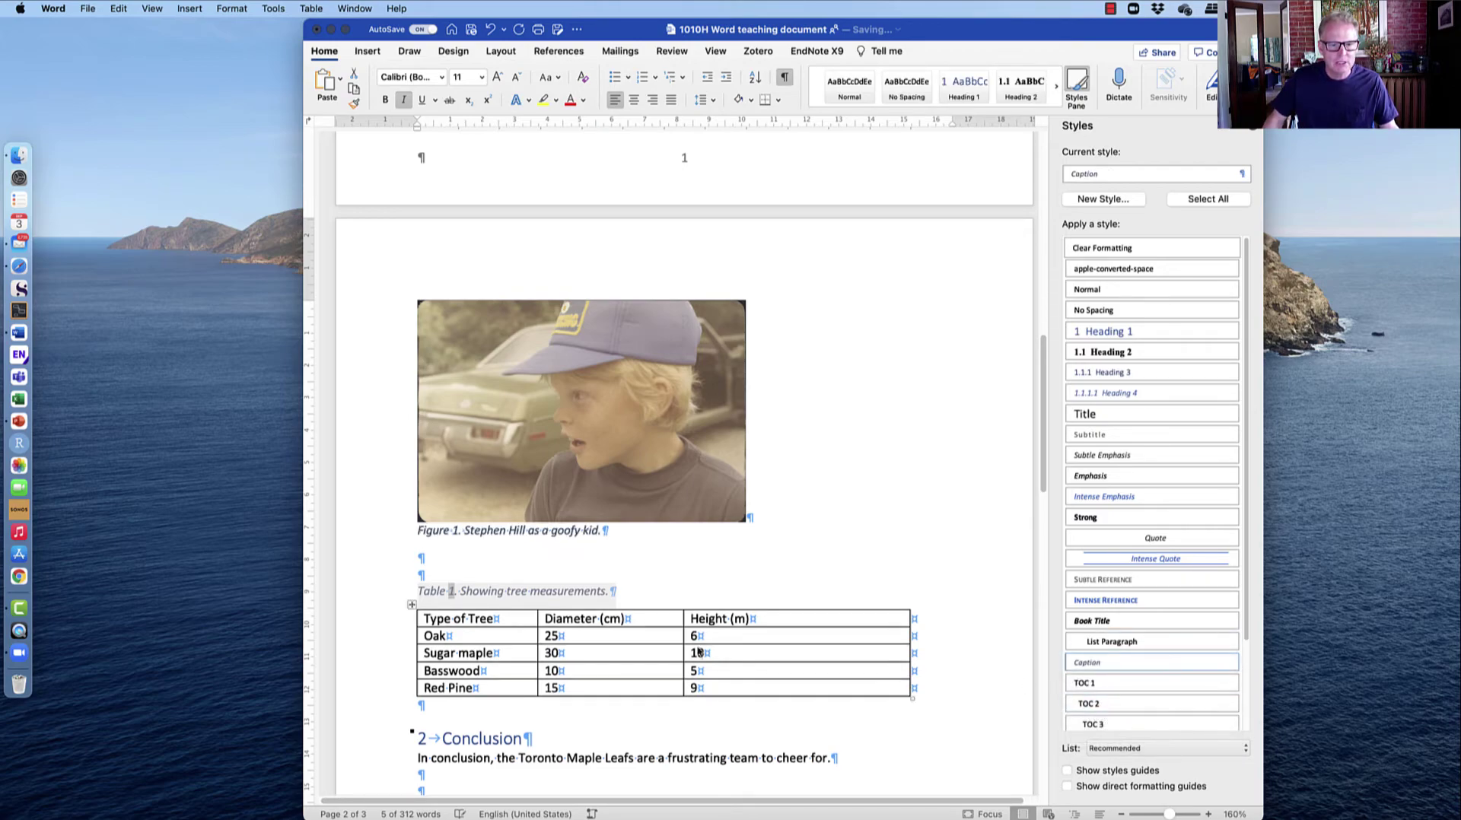
{"action": "left_click", "coordinate": [510, 575]}
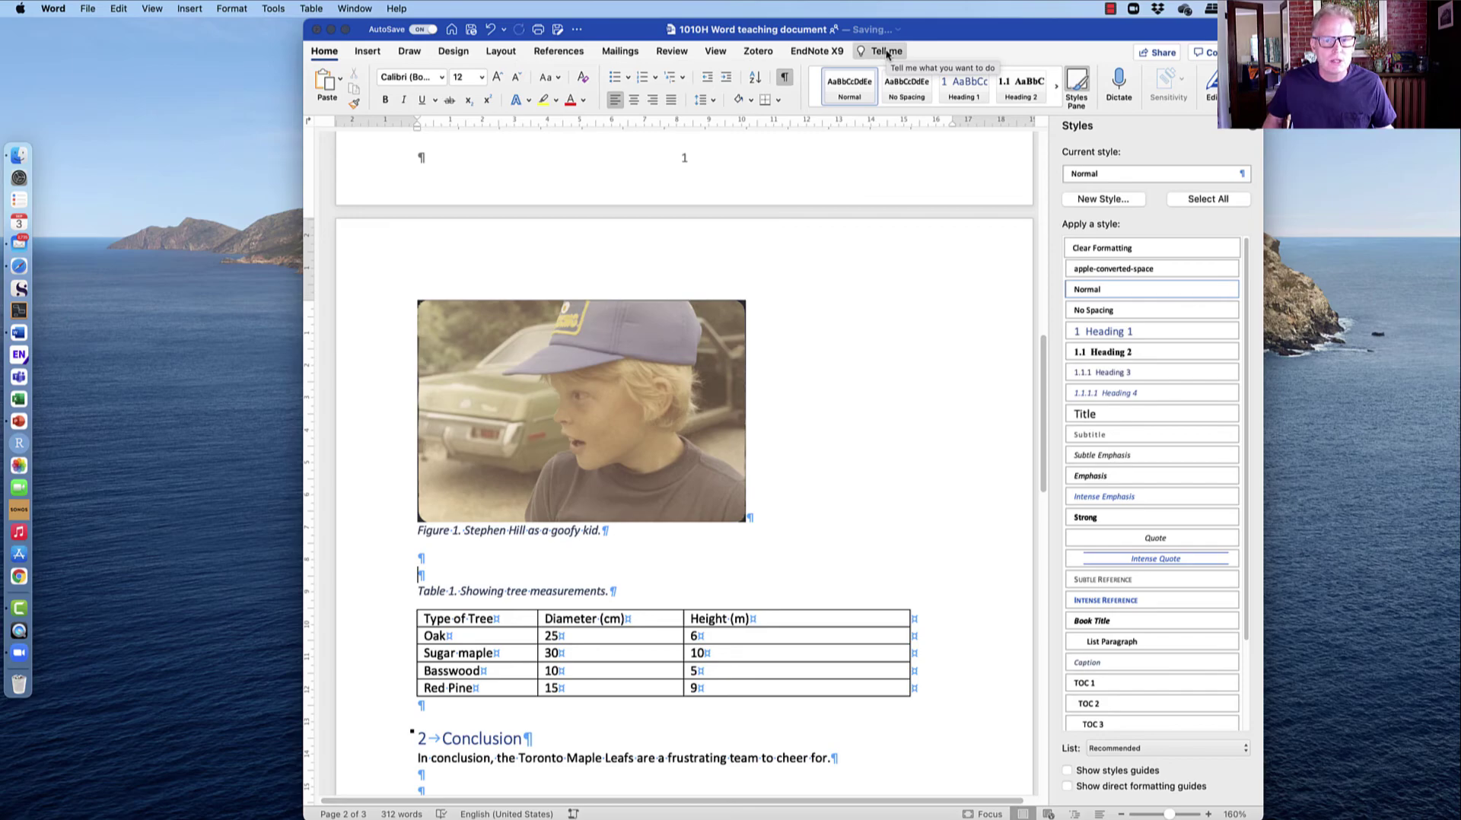
{"action": "left_click", "coordinate": [887, 53]}
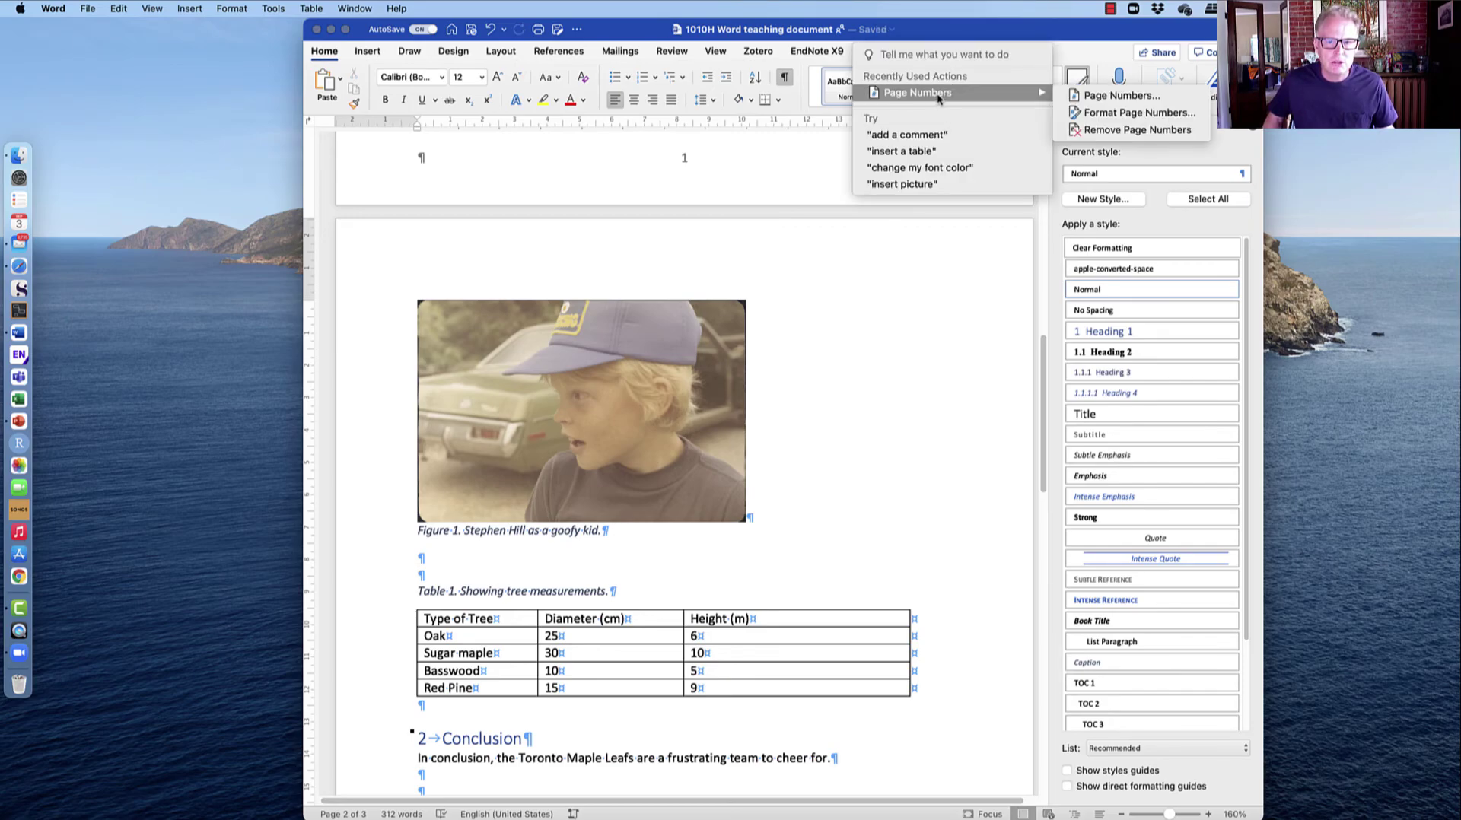
{"action": "key", "text": "Escape"}
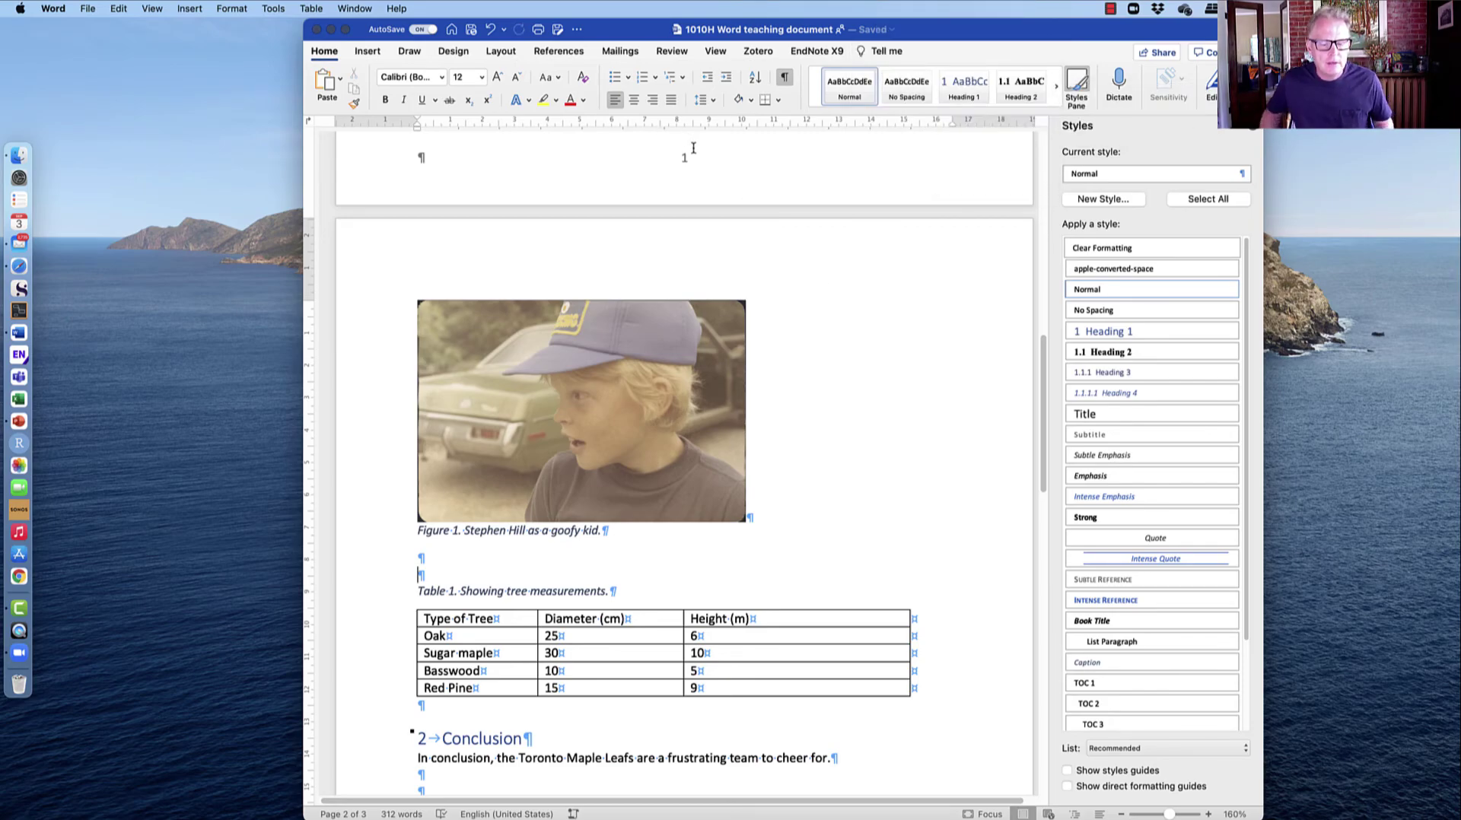